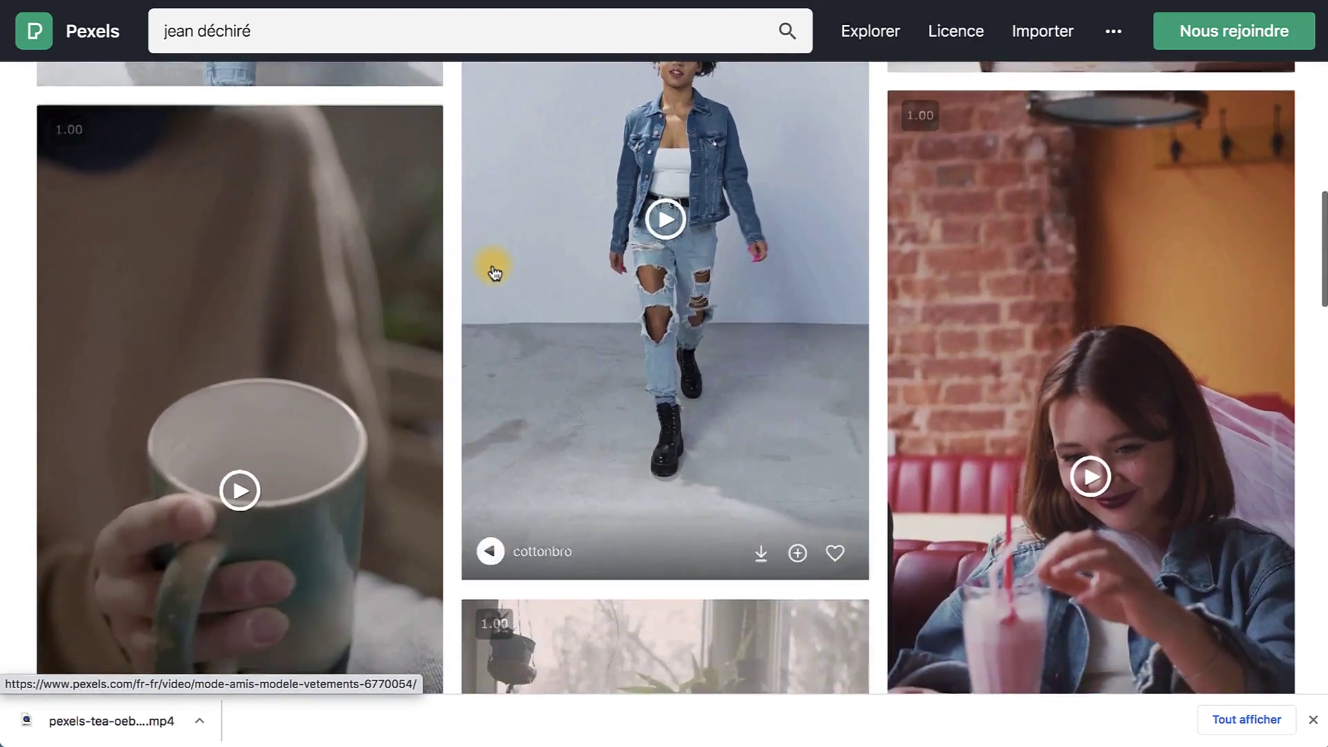
Step: Browse the "jean déchiré" video results and open the video of the woman in a denim jacket sitting on a grey ball
scroll(494, 272, down, 10)
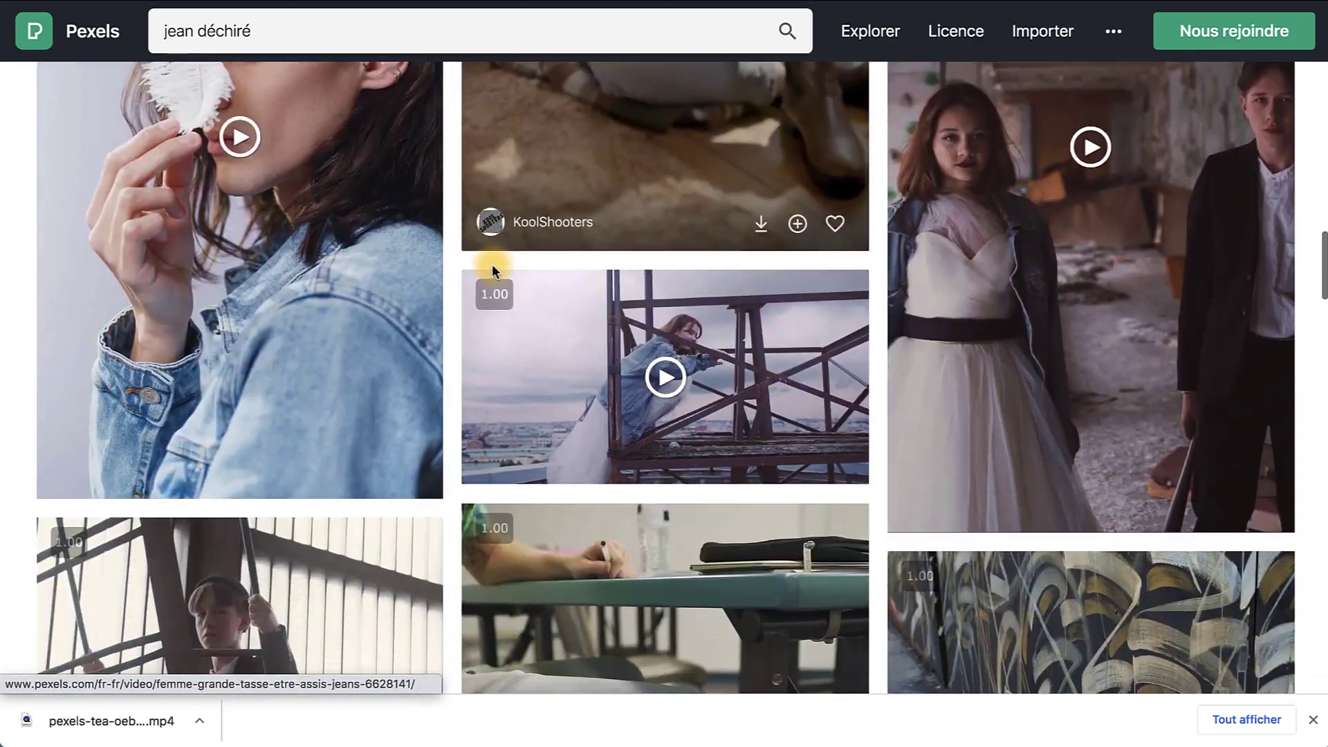
key(Return)
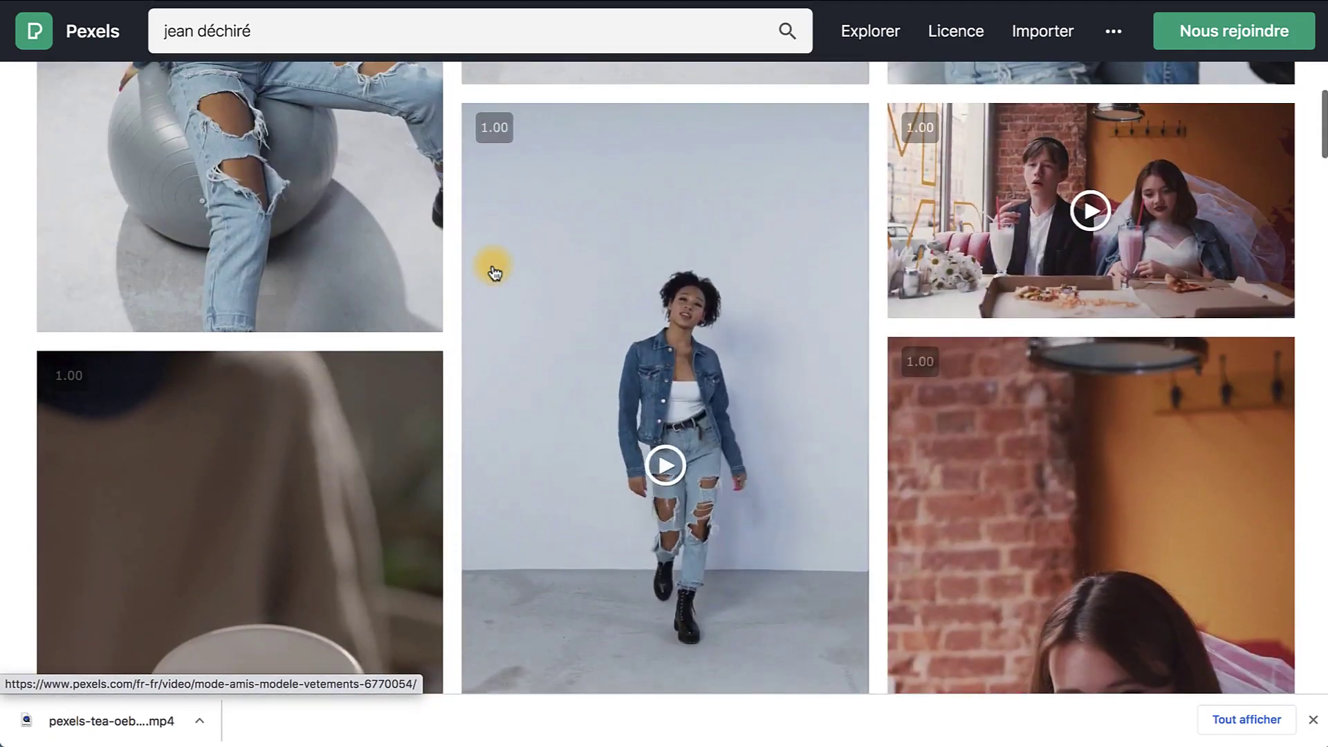
scroll(360, 420, down, 8)
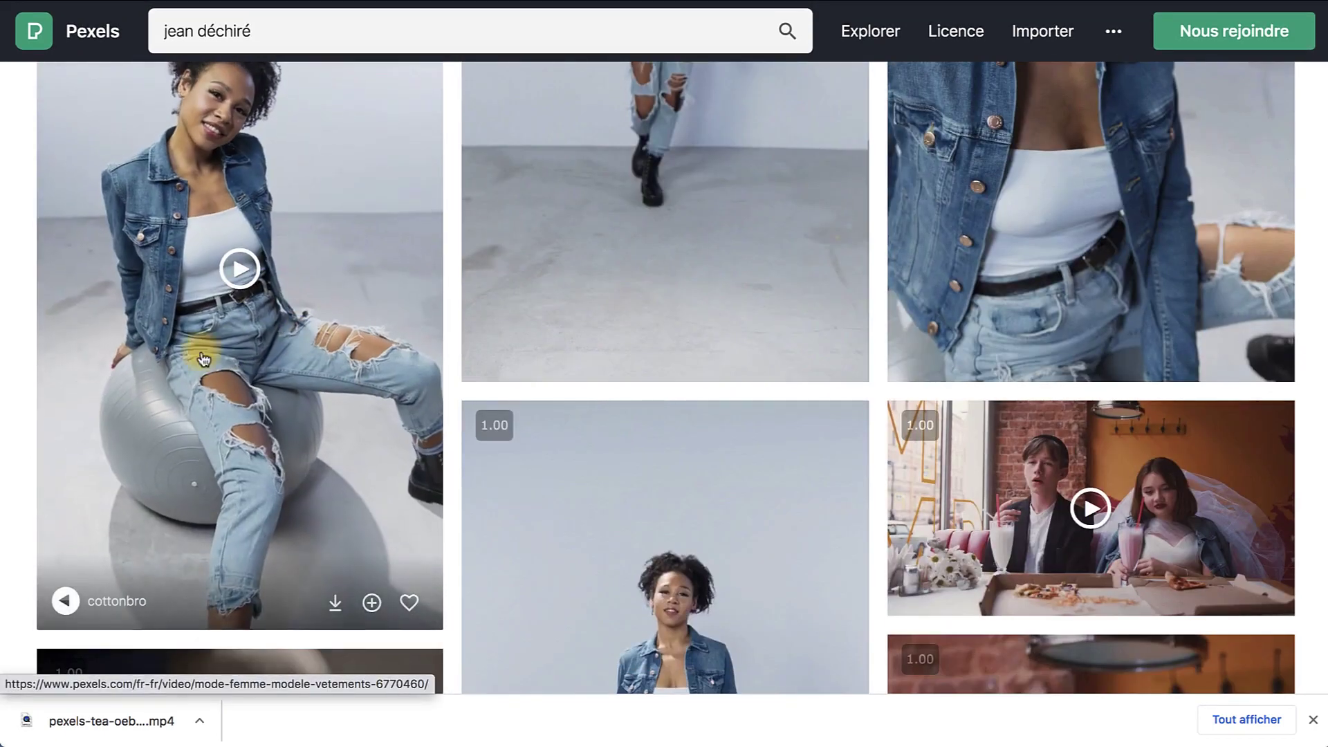
click(300, 287)
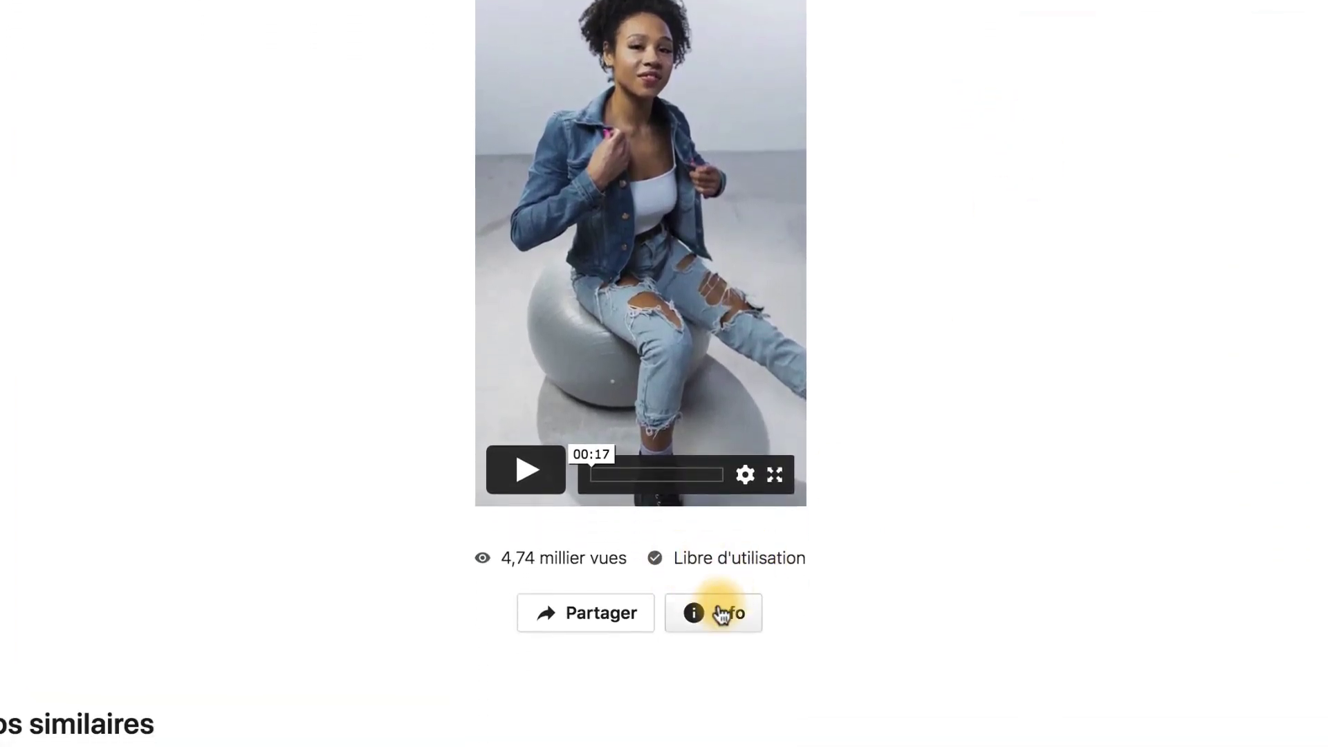
Step: Show the video's information and check its licence terms on usage and attribution
click(719, 676)
scroll(879, 530, down, 5)
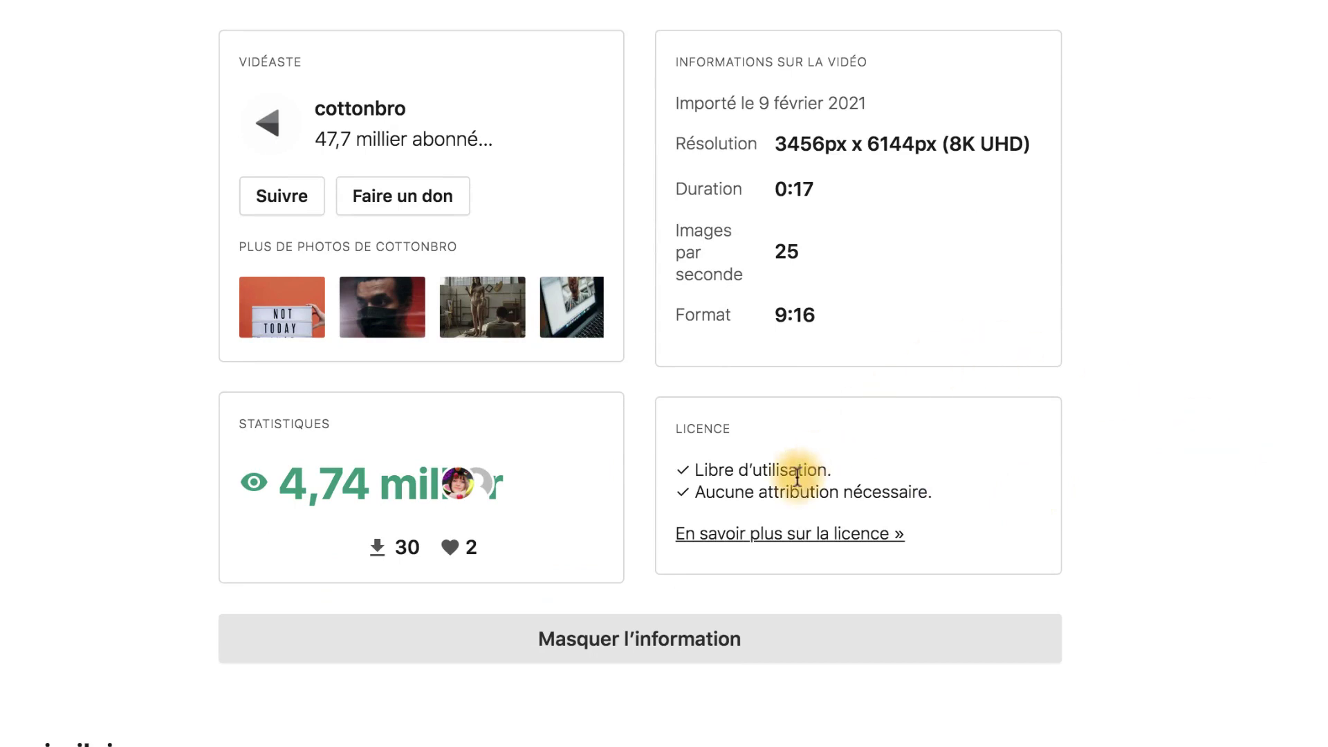
drag(693, 470, 839, 465)
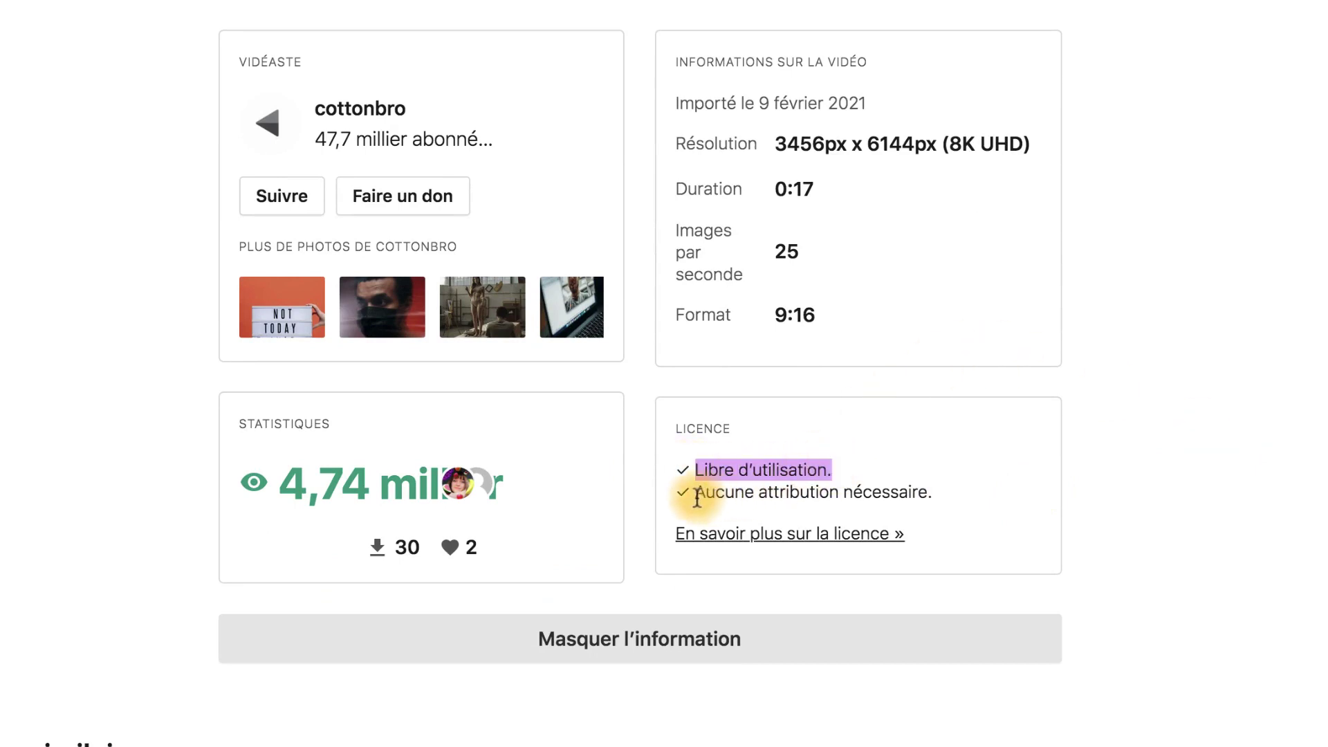
drag(693, 492, 961, 492)
click(1179, 450)
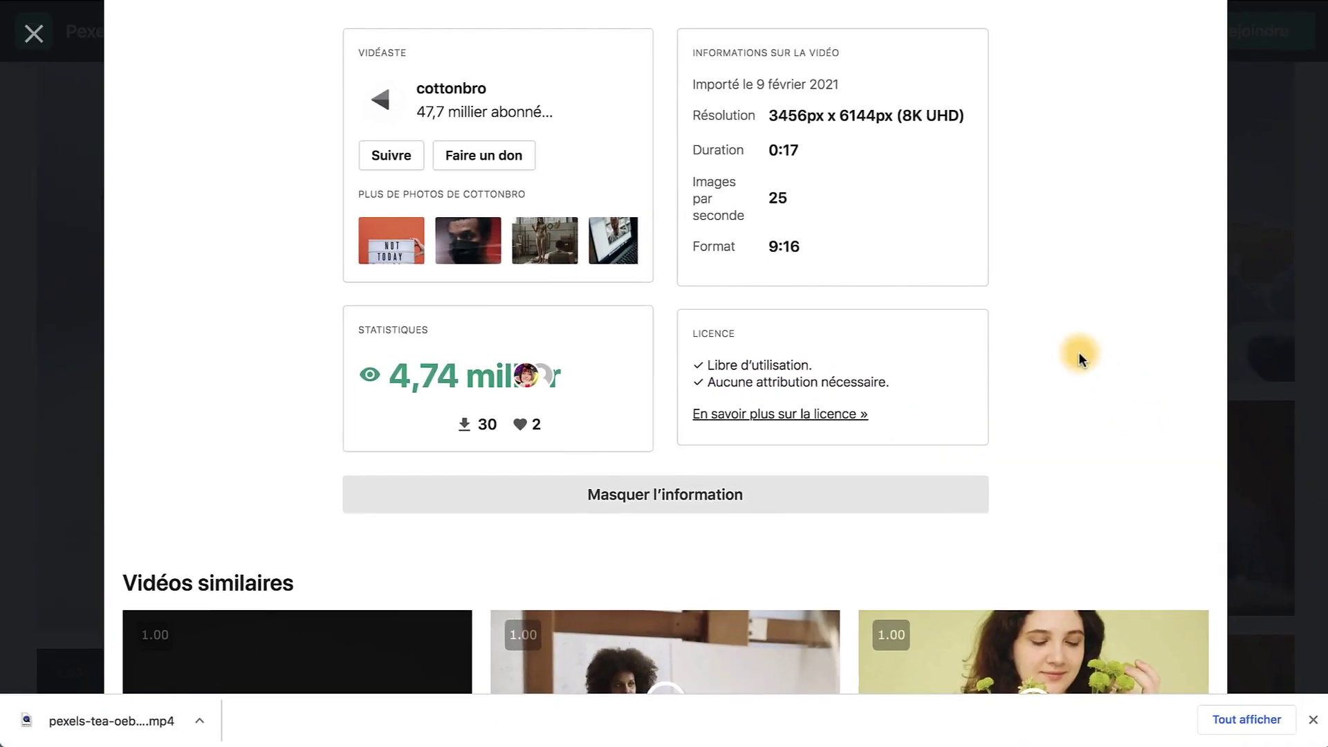
Step: Download the video for free in its Original (3456 x 6144) format
scroll(1179, 450, up, 5)
scroll(1077, 351, up, 4)
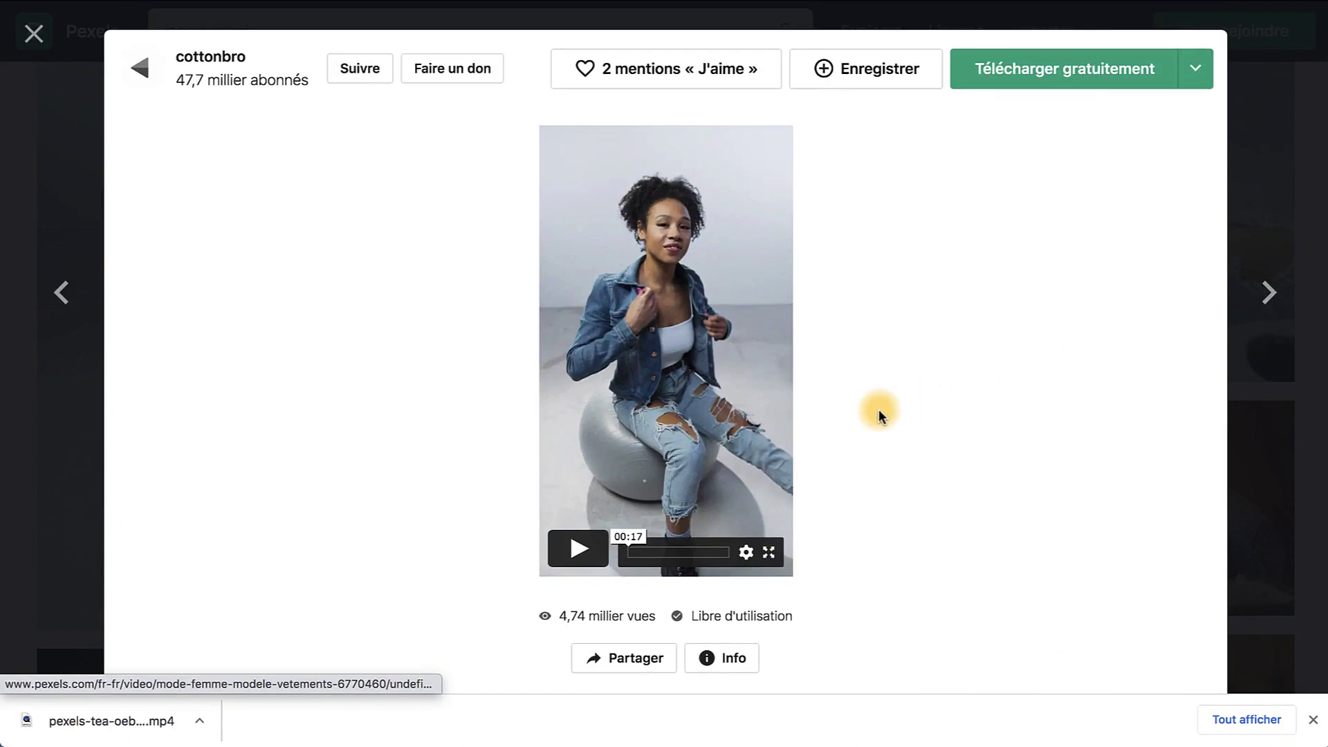
click(1193, 68)
click(1194, 70)
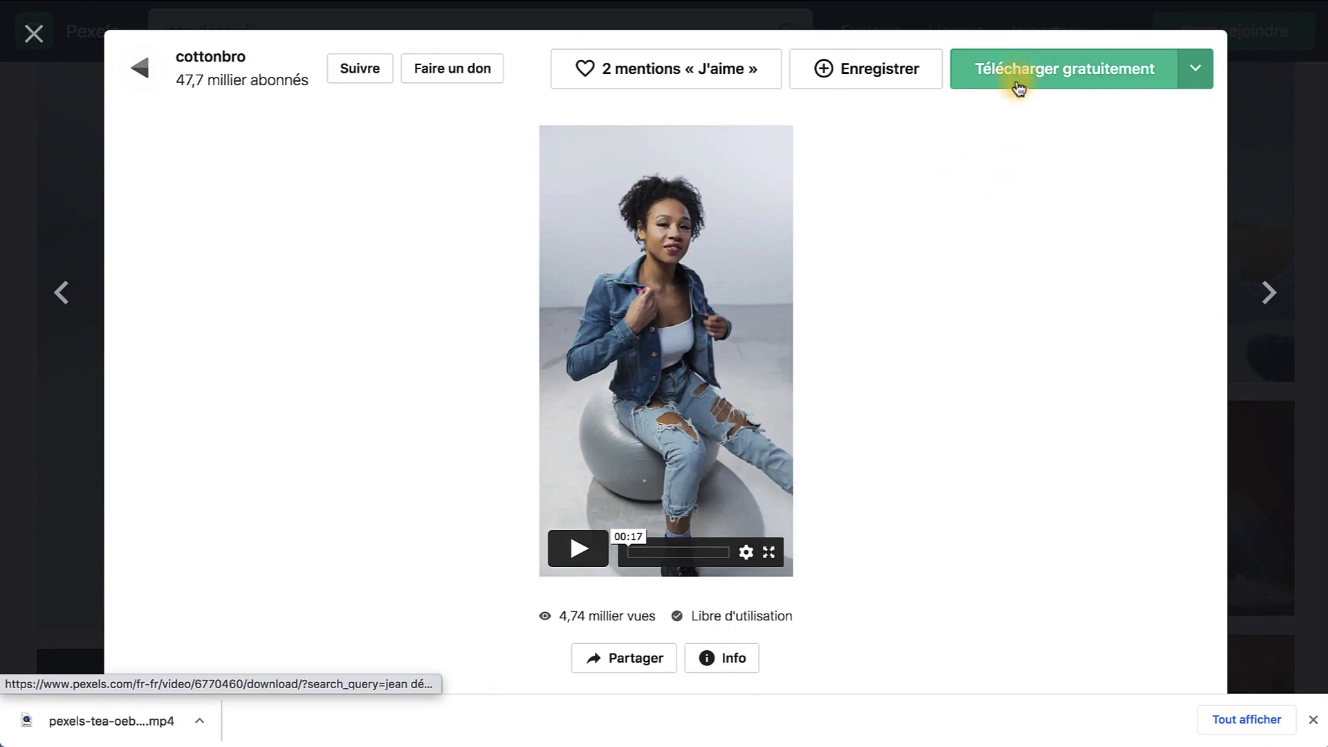
click(1195, 69)
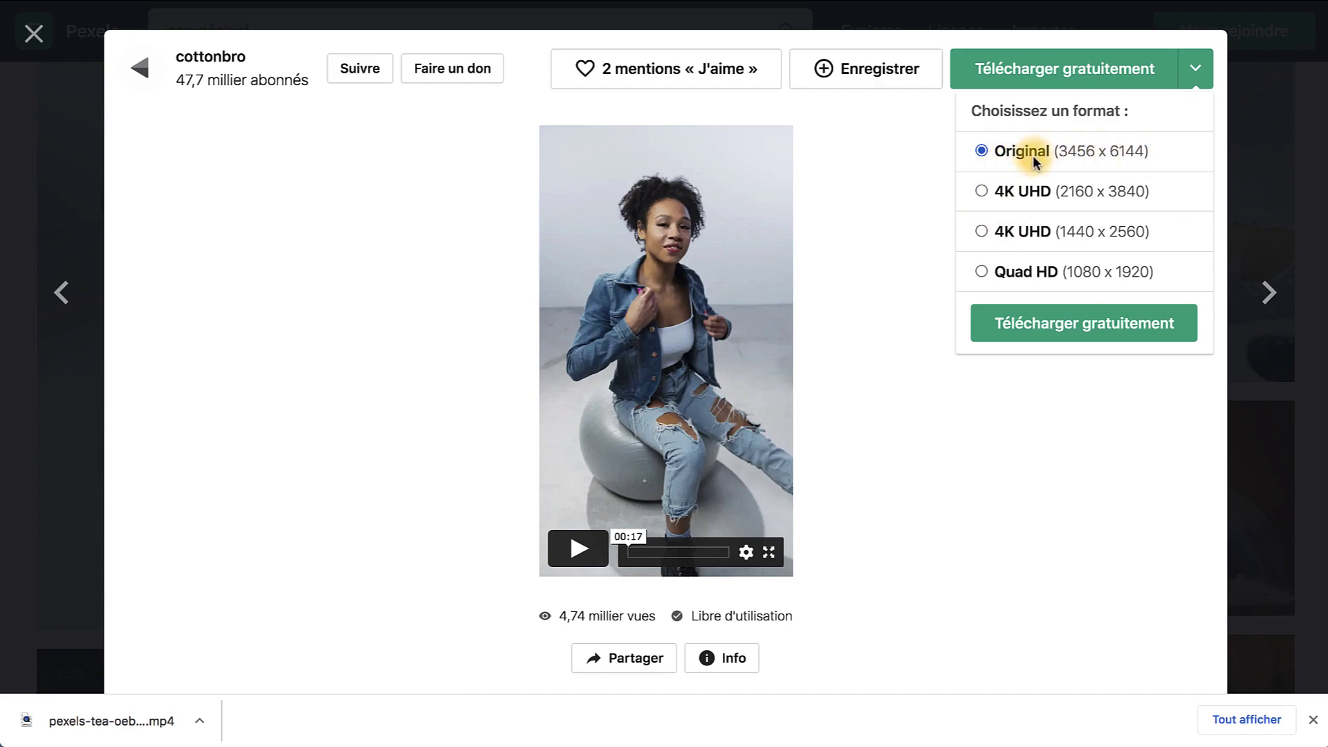
click(1035, 332)
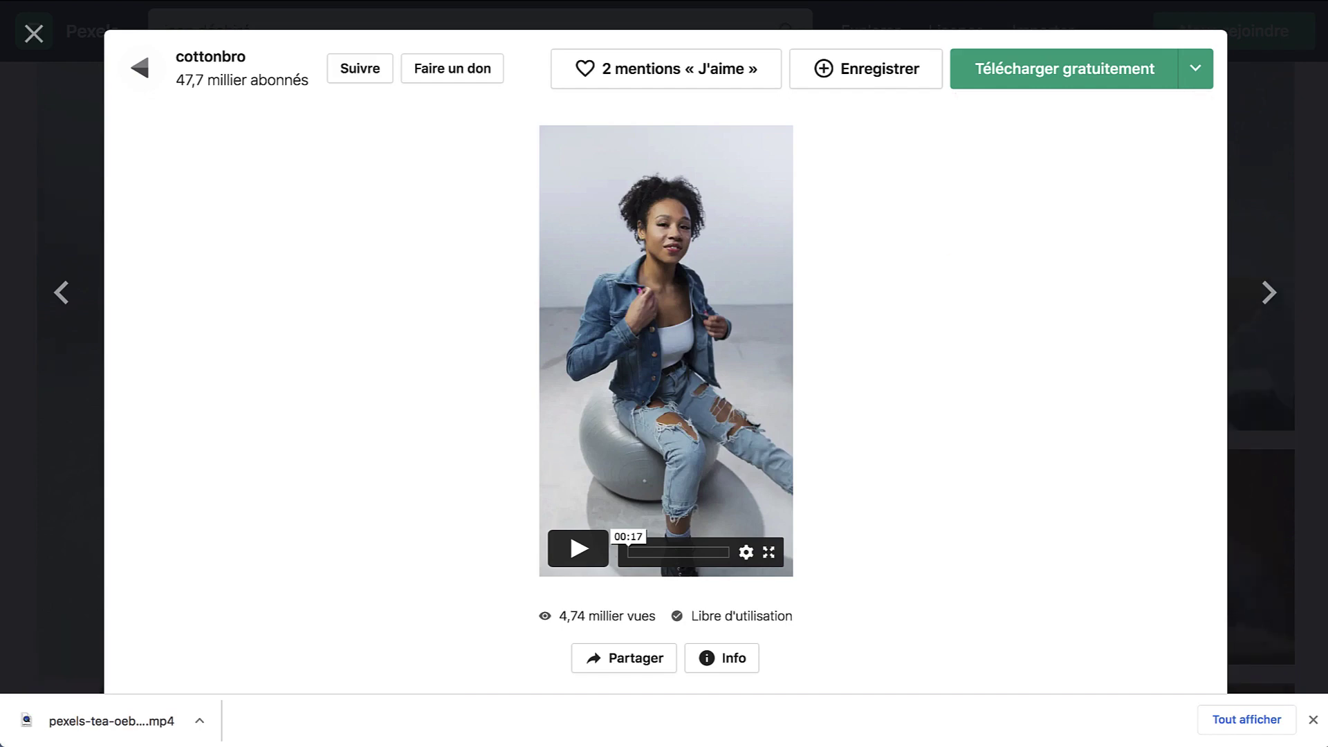
Step: Switch to the cover design in Canva, open the uploads and browse the device for a video file to import
key(ctrl+Tab)
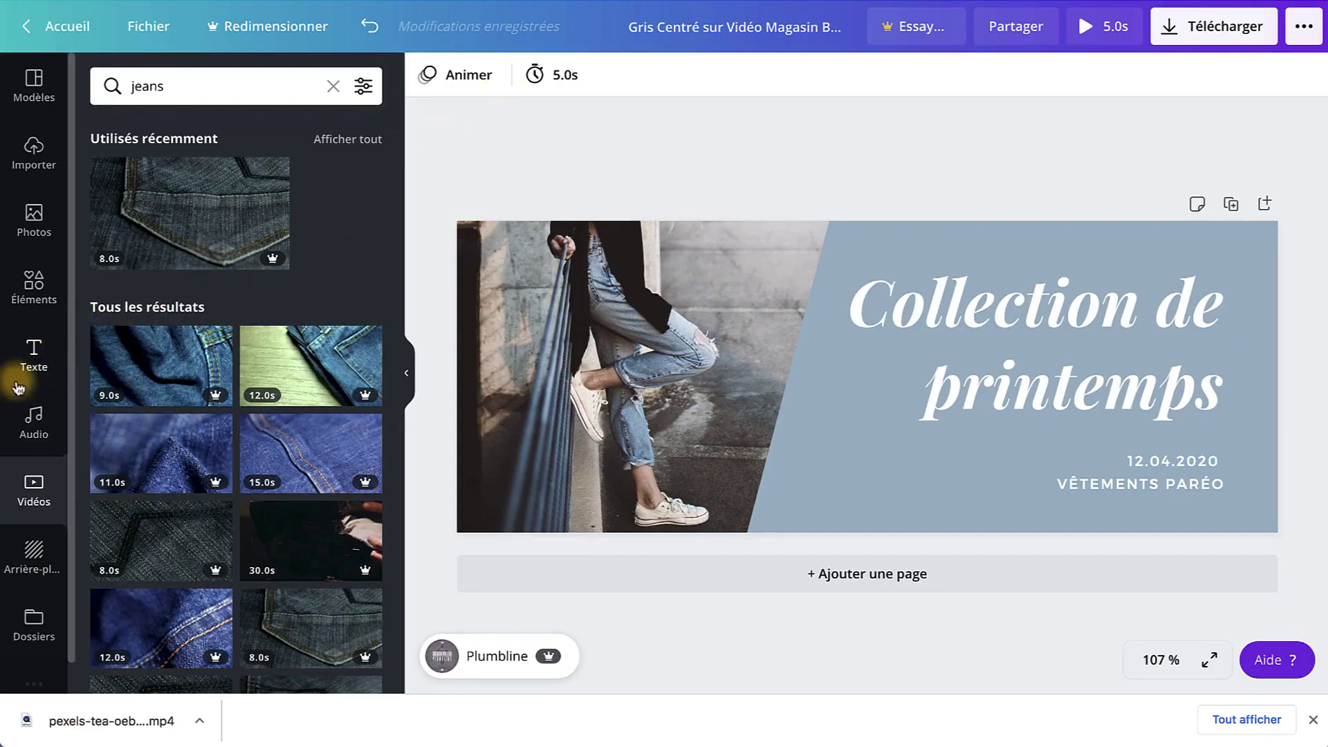
click(35, 156)
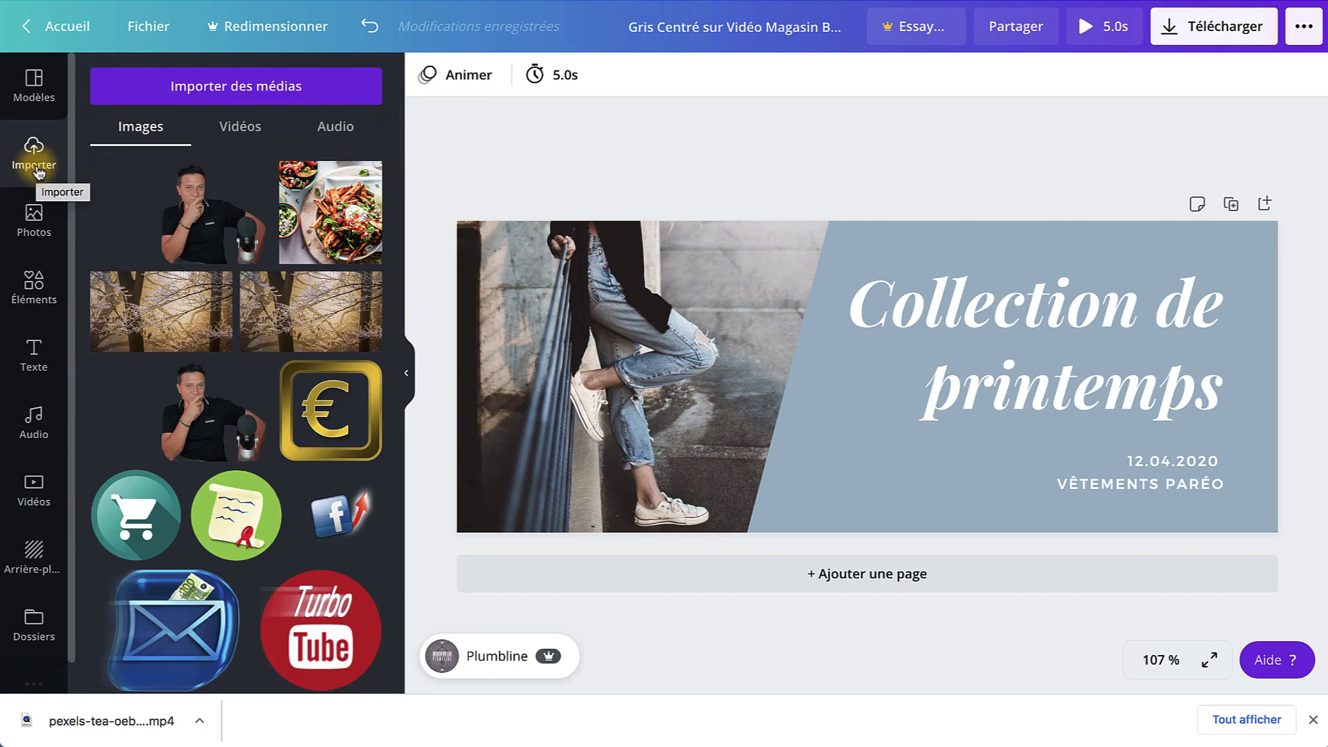
click(200, 94)
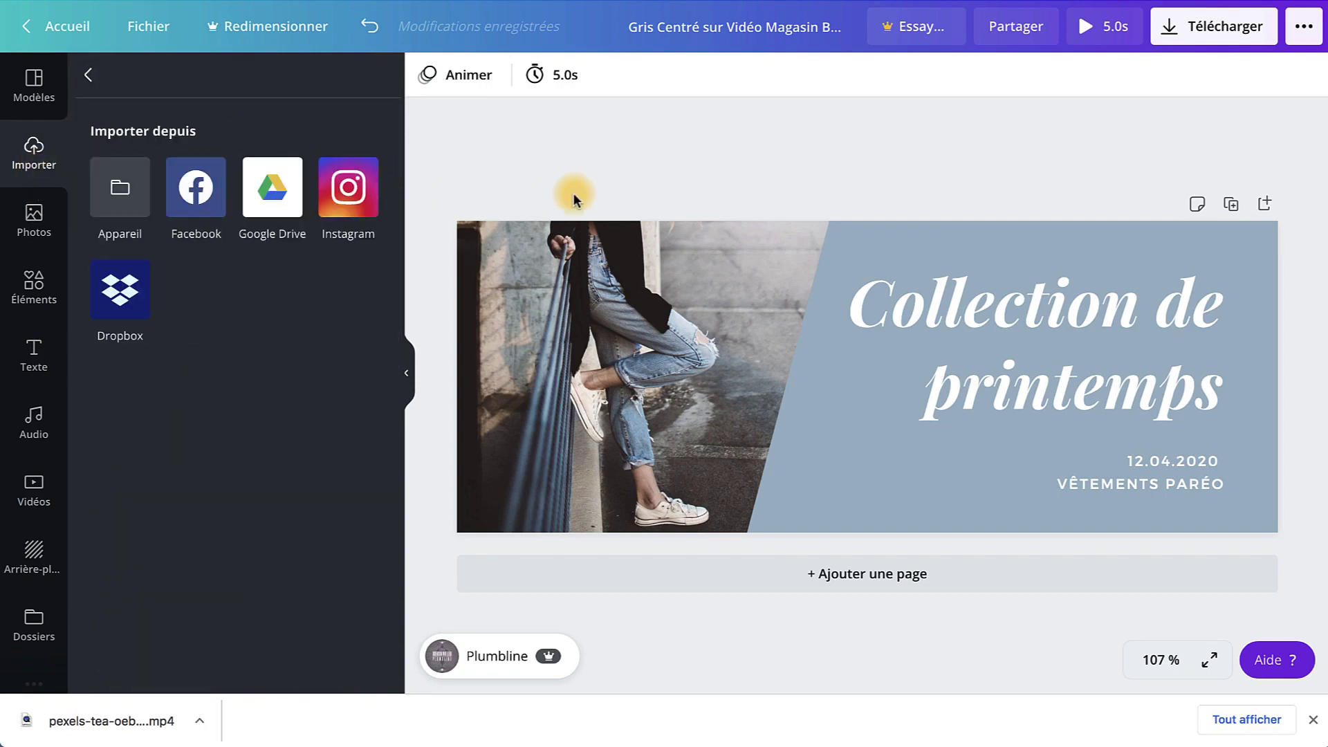
click(120, 190)
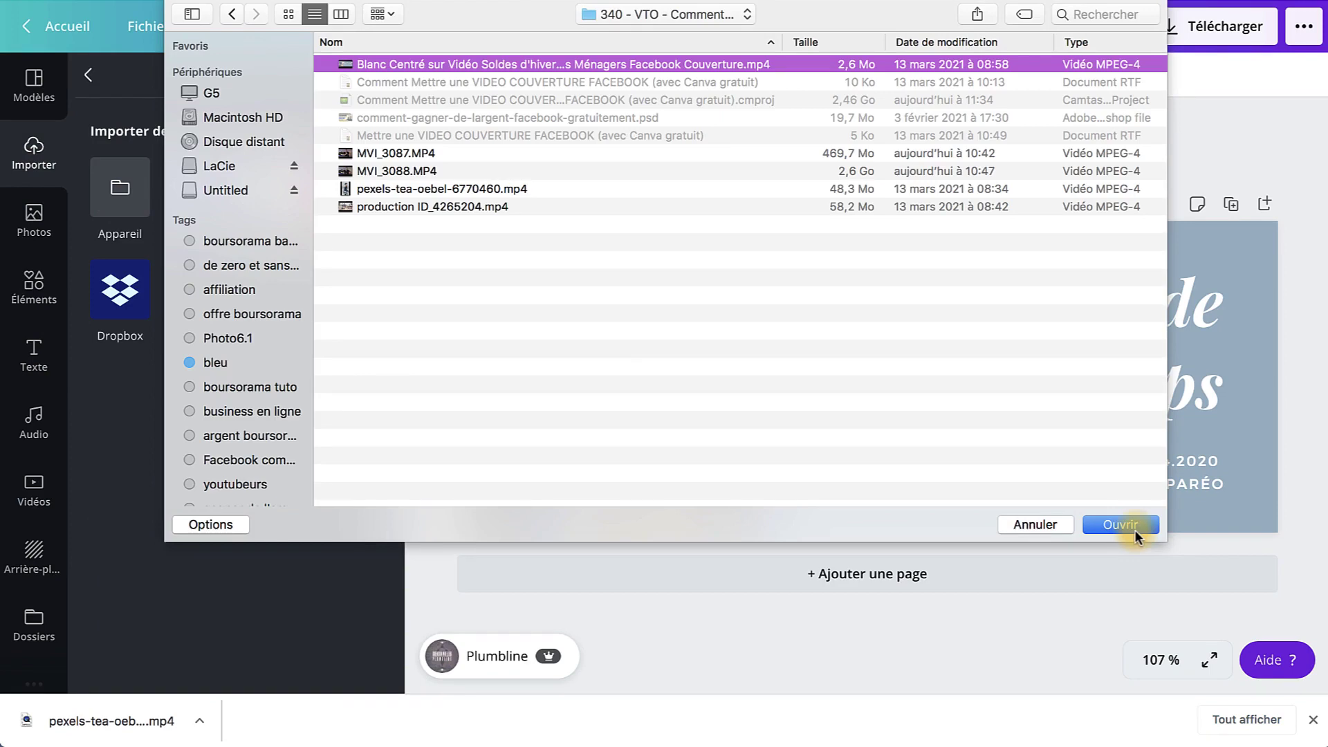
click(1134, 534)
click(89, 76)
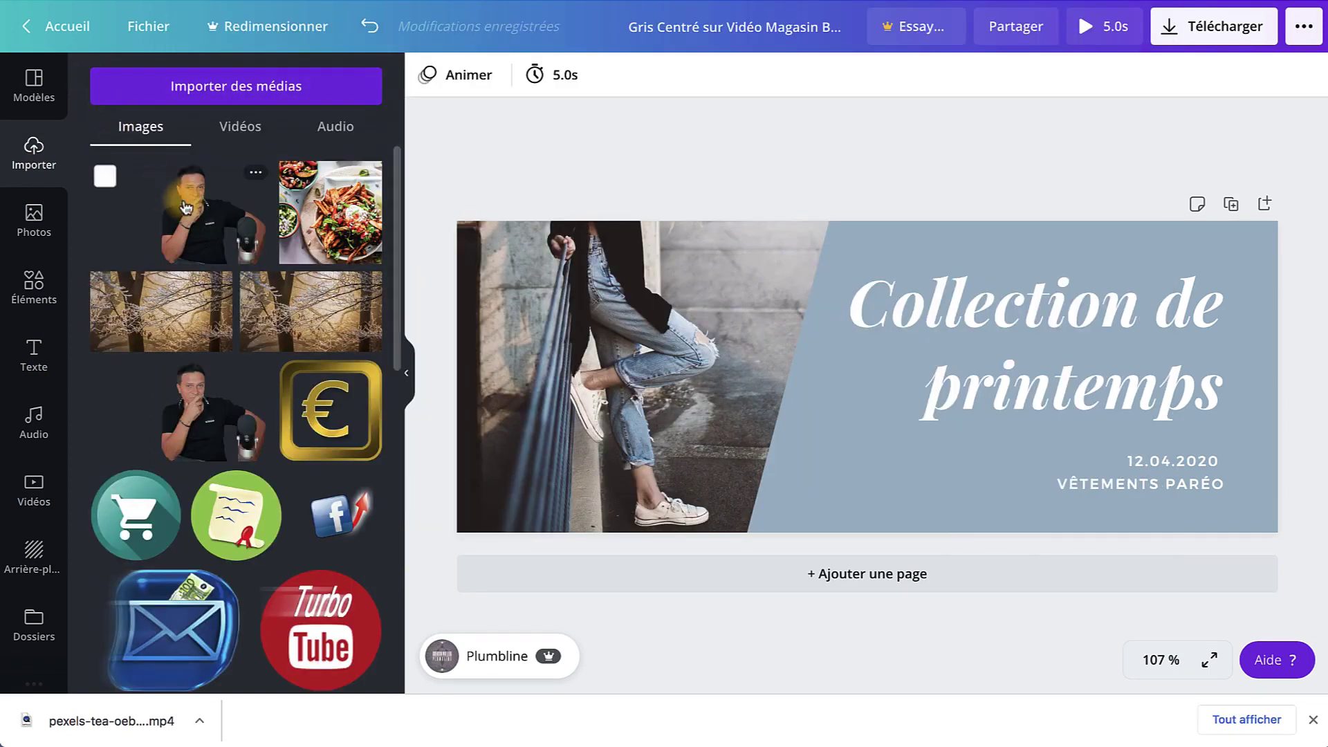
Step: Replace the cover's jeans photo with the uploaded 17.1-second vertical video of the woman in denim
scroll(111, 173, down, 1)
click(239, 127)
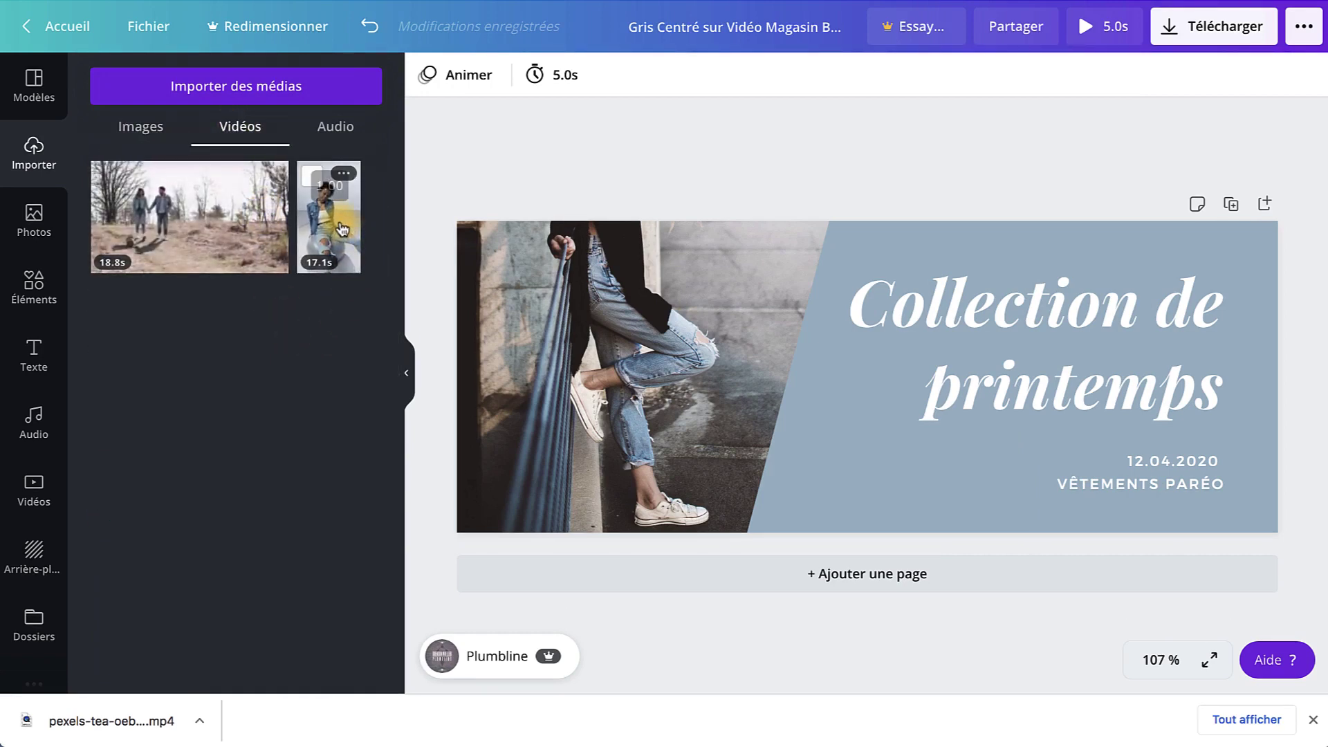
drag(331, 223, 595, 397)
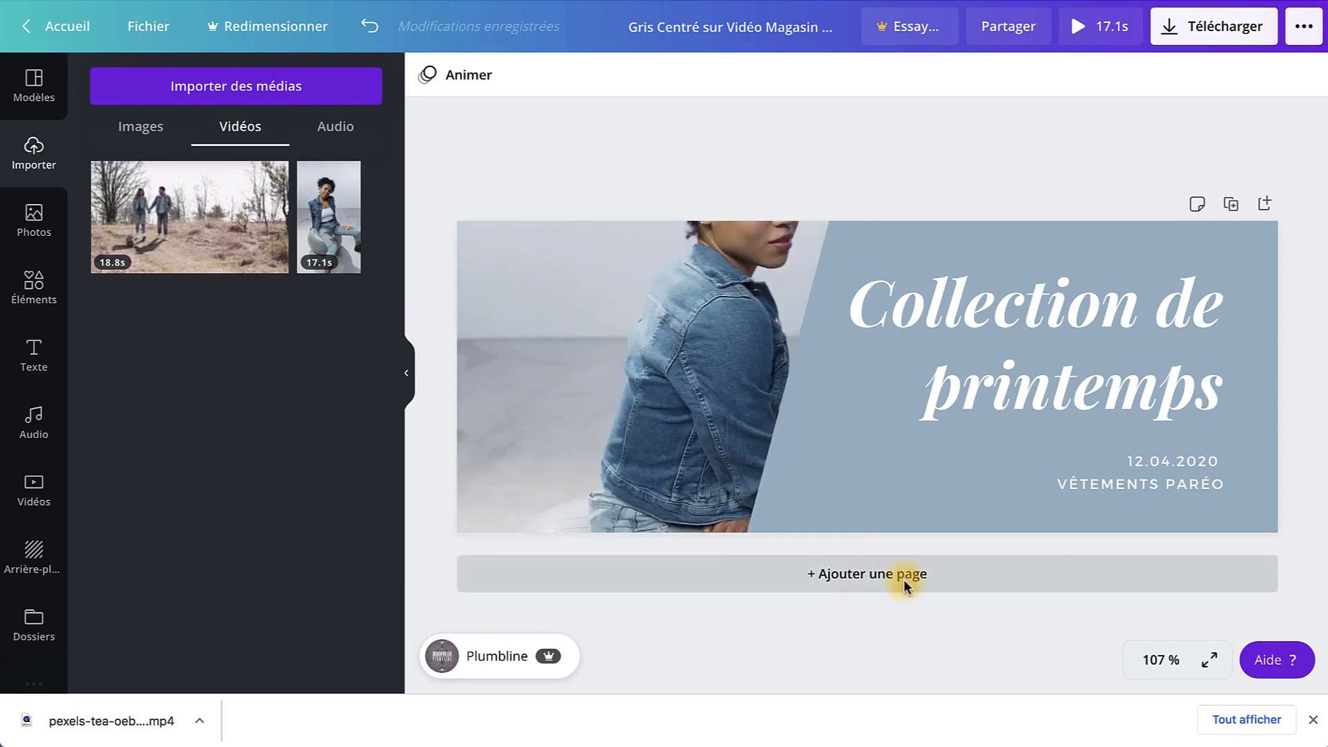
Step: Bring the denim video one layer forward, in front of the slanted blue shape
click(715, 332)
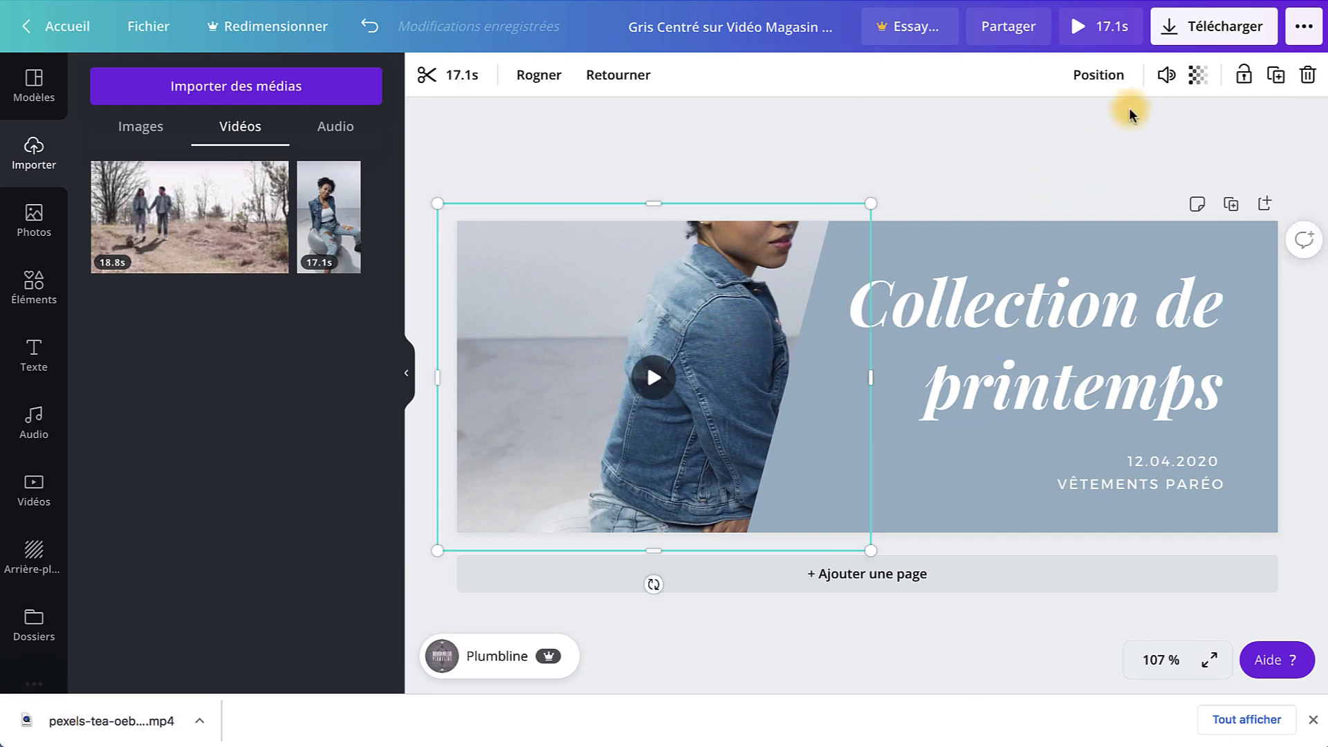
click(1113, 78)
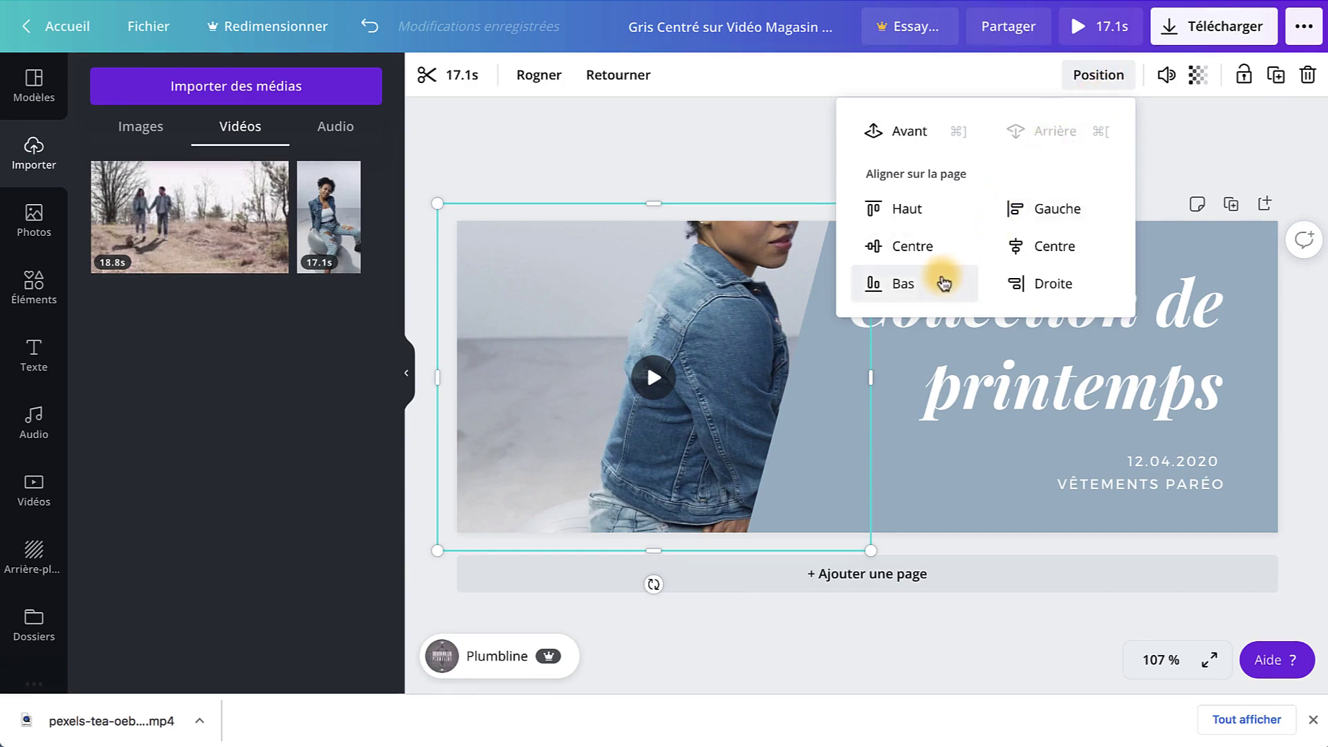
click(904, 131)
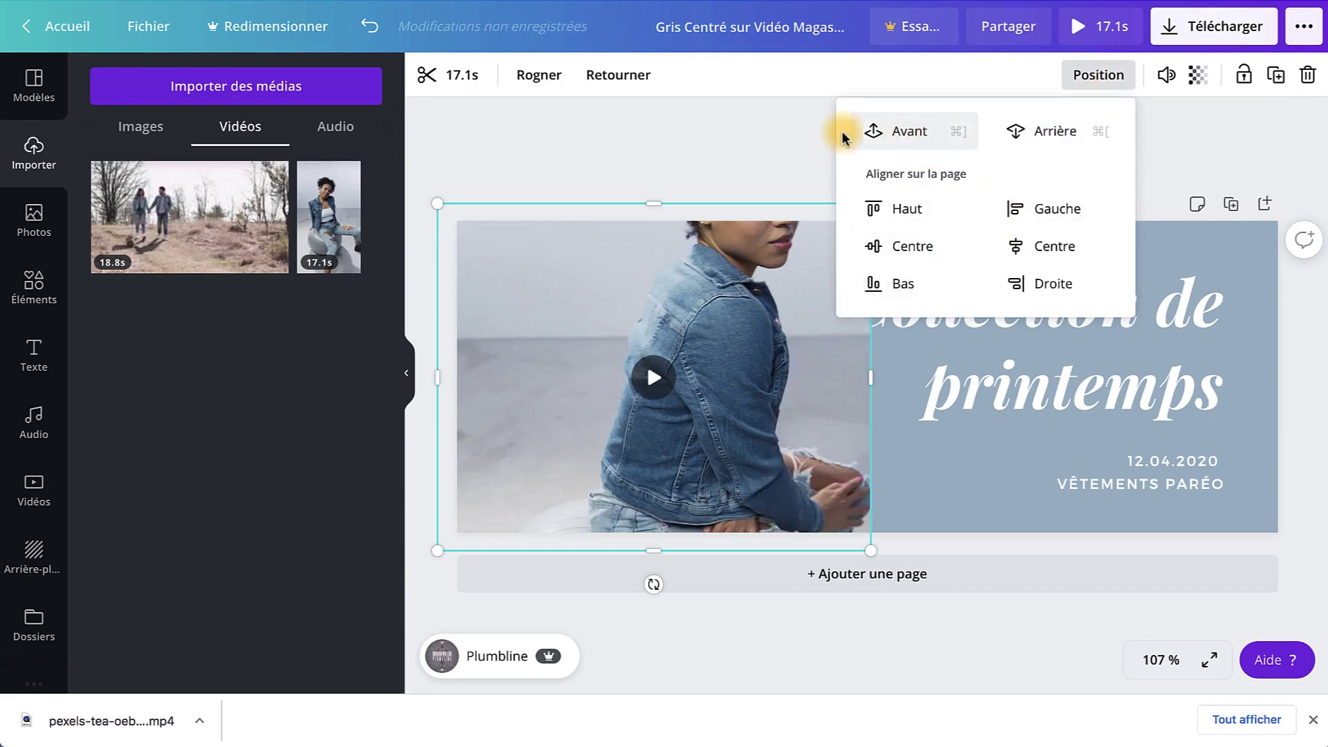
click(924, 541)
Step: Send the denim video one layer backward, behind the slanted blue shape
click(931, 237)
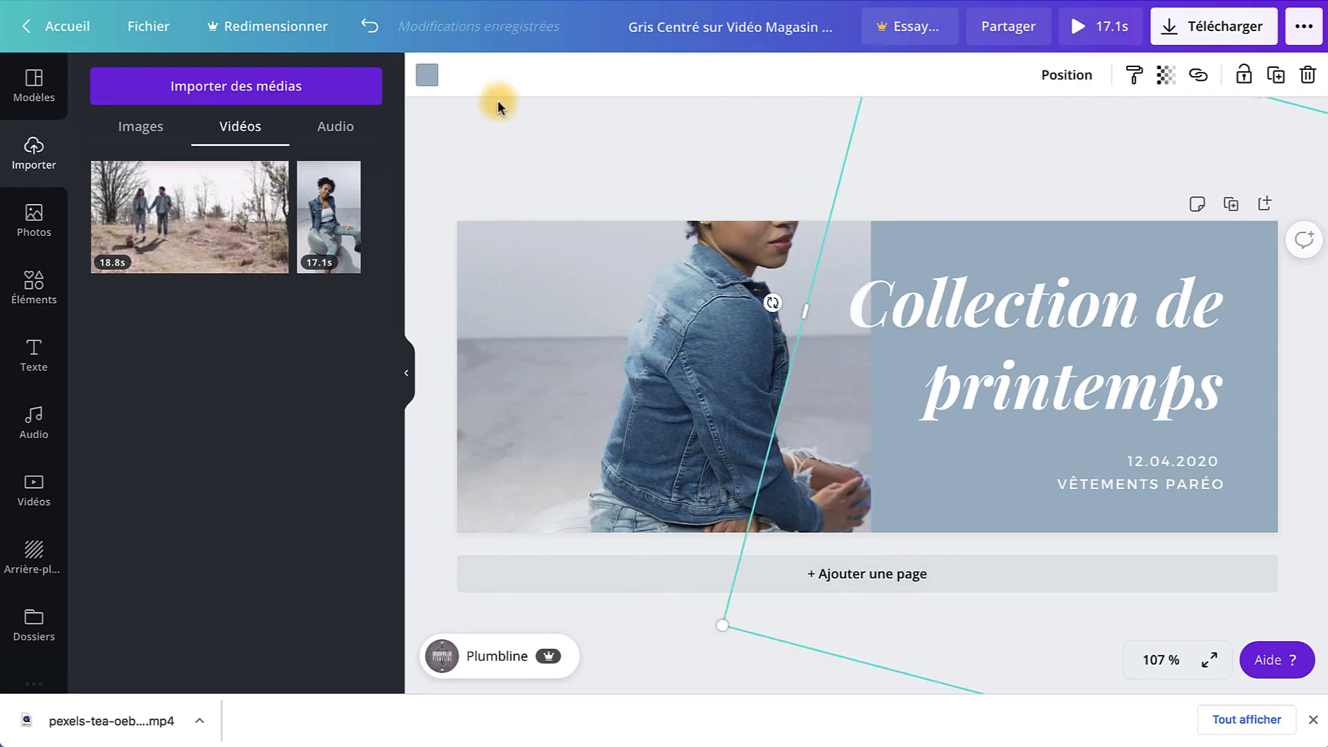
click(738, 257)
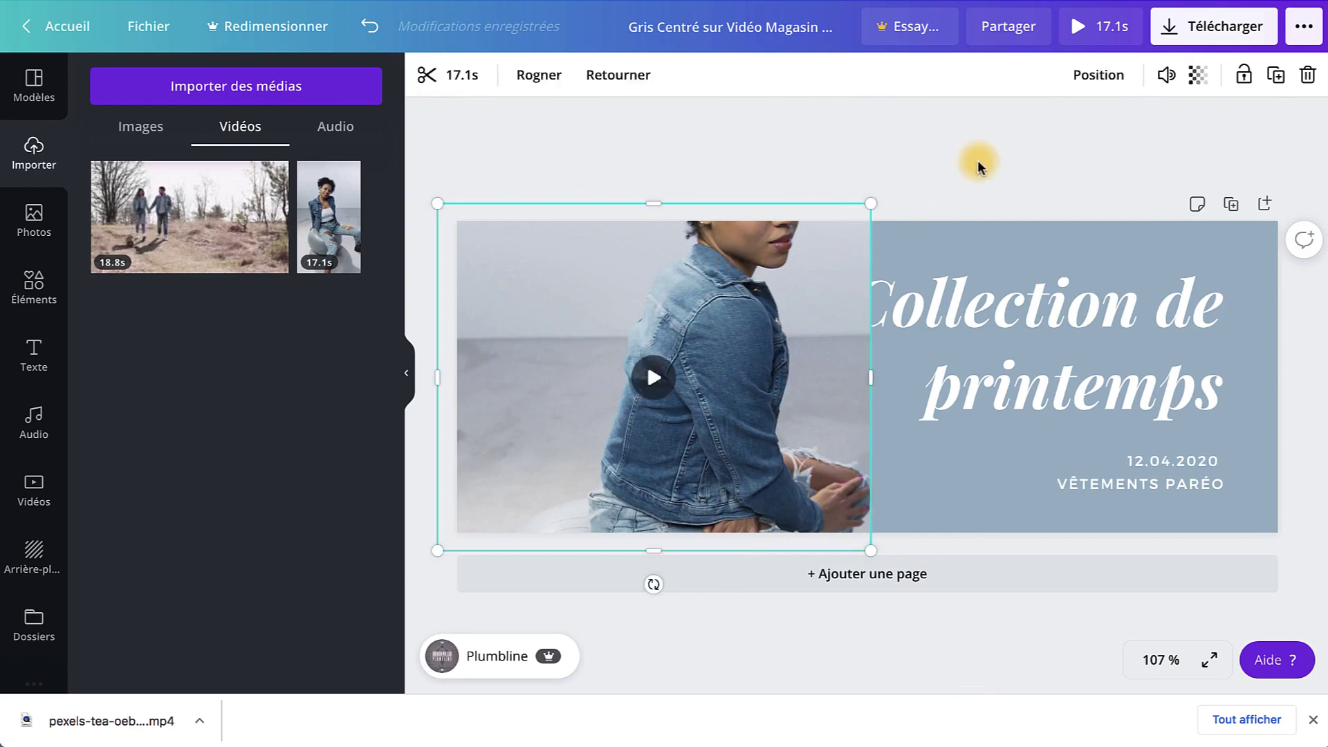
click(1110, 77)
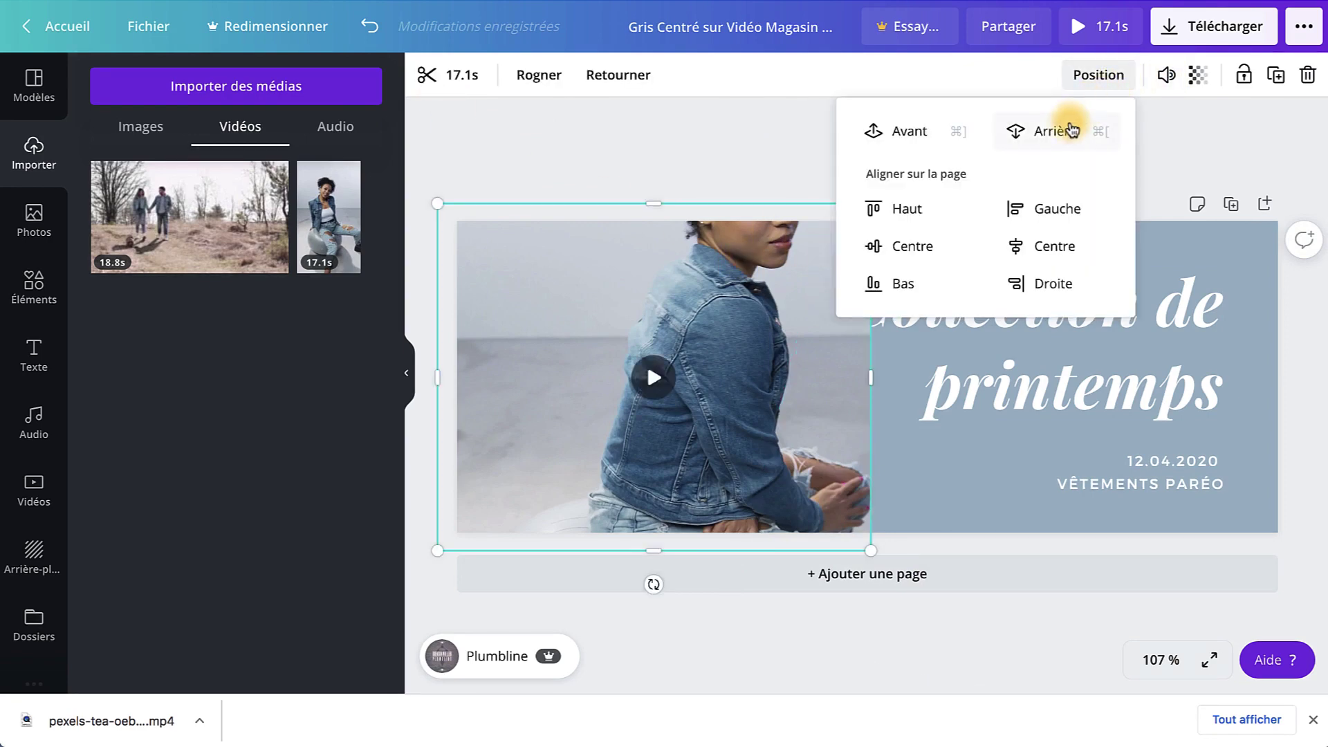
click(1056, 136)
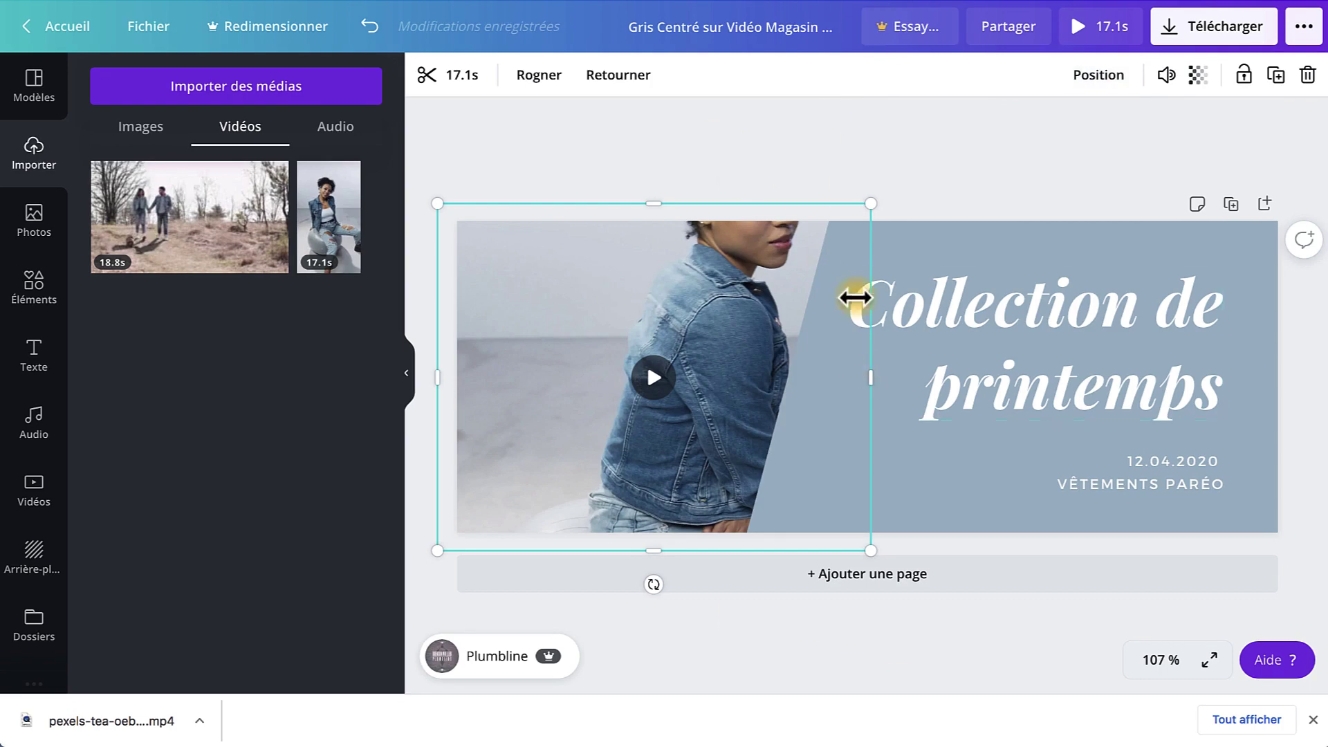
Step: Send the "Collection de printemps" title one layer backward, behind the blue shape
click(952, 319)
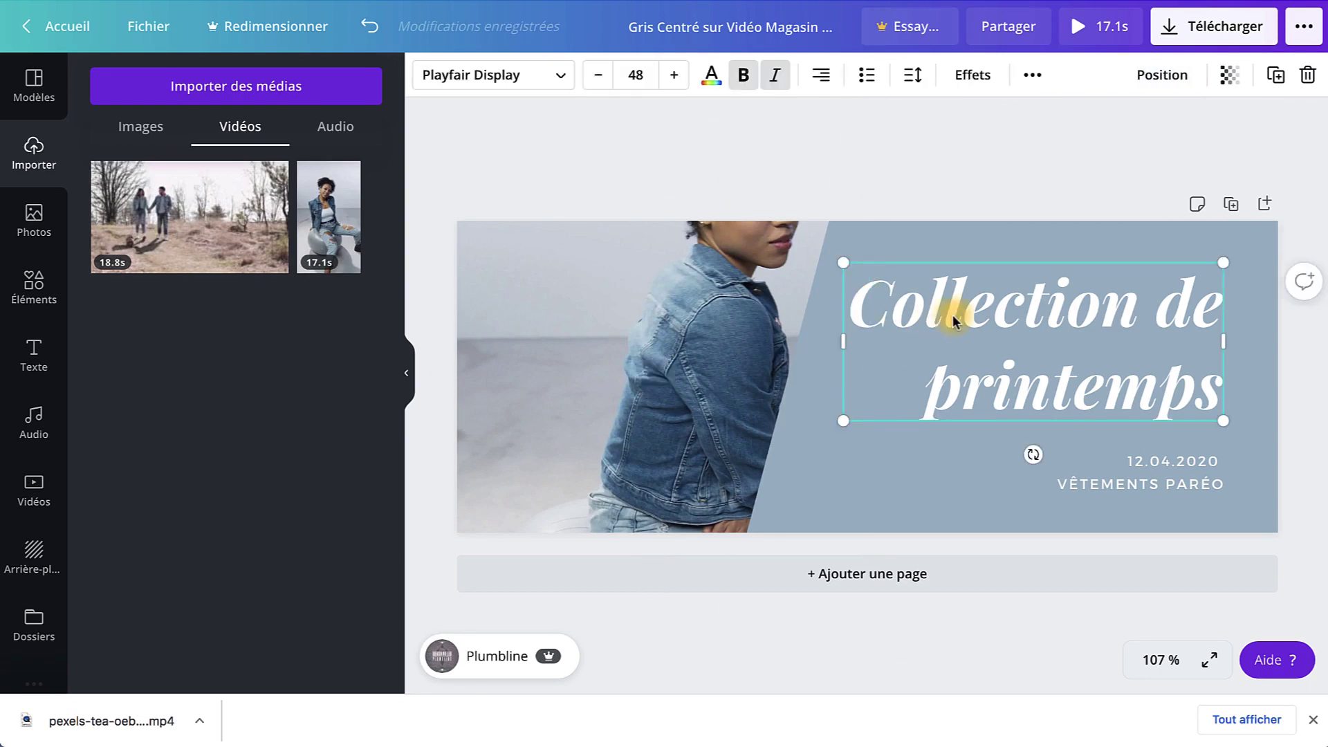
click(1155, 78)
click(1114, 131)
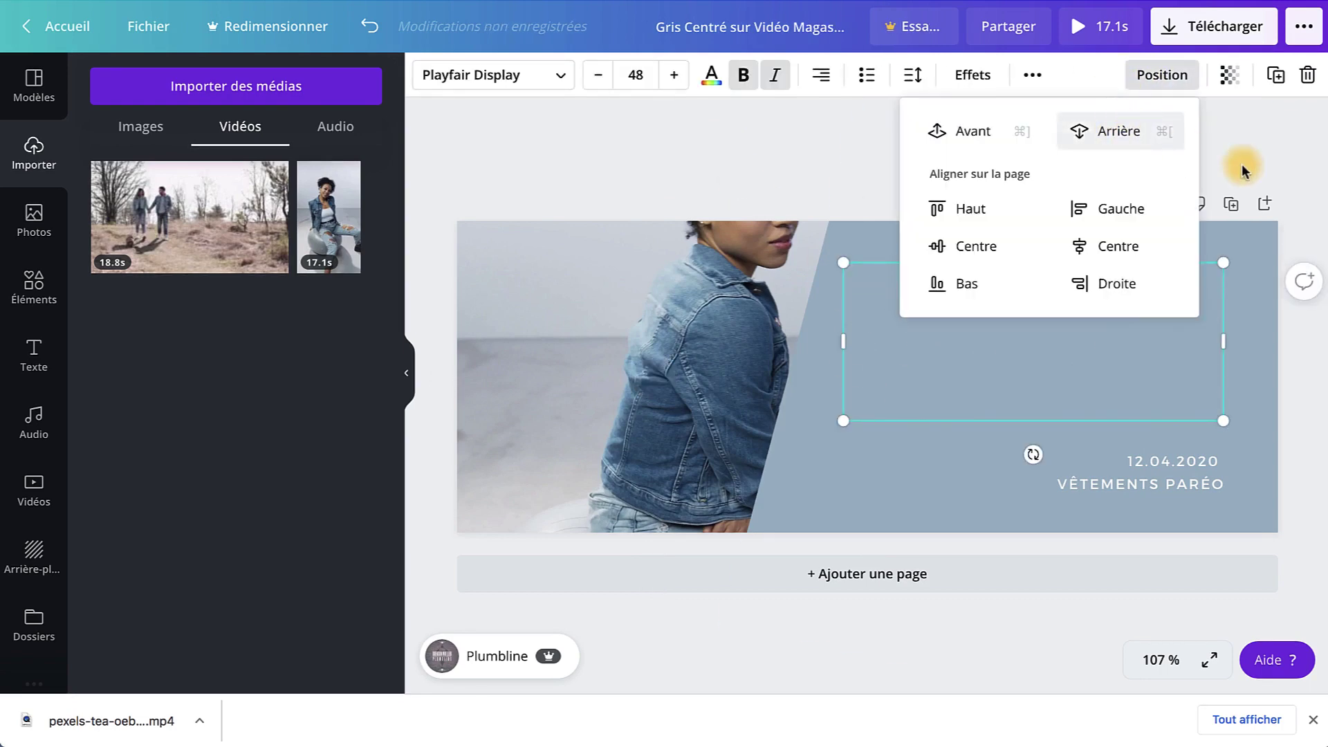
click(1313, 396)
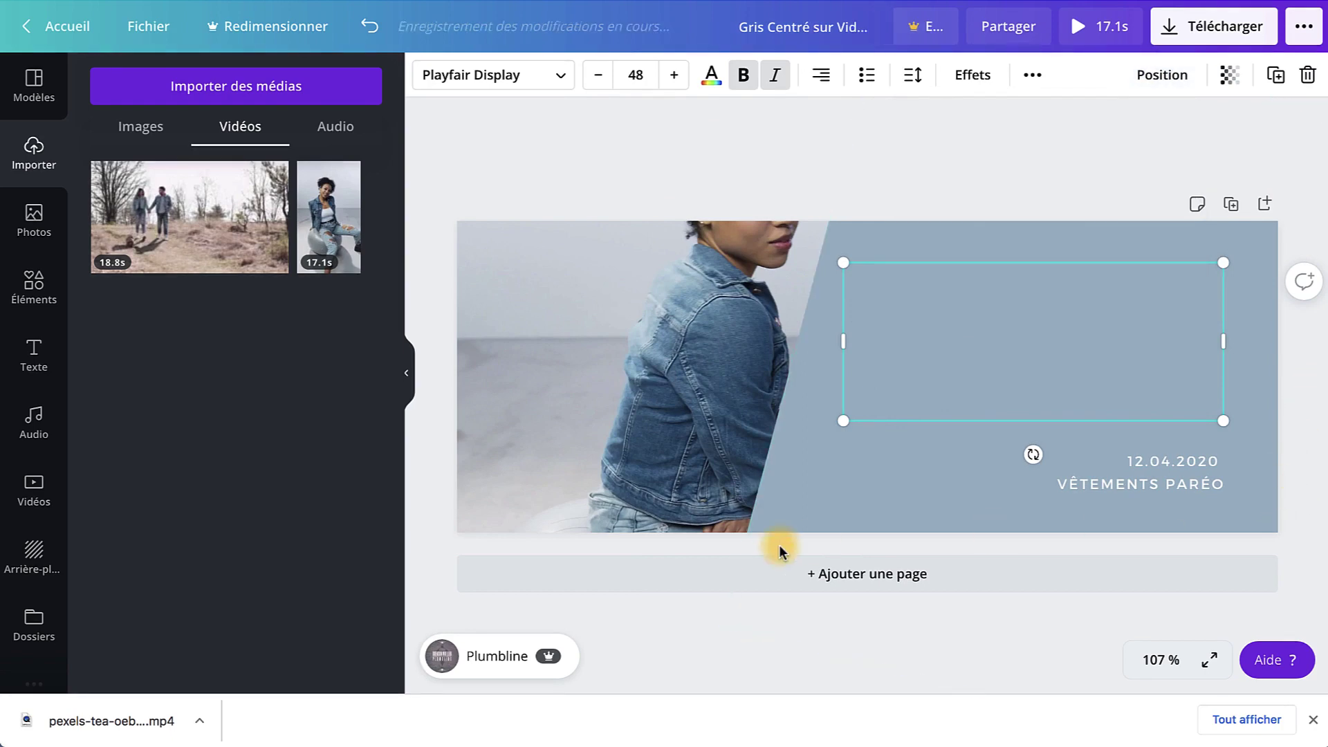
Step: Send the slanted blue shape one layer backward, behind the "Collection de printemps" title
click(886, 509)
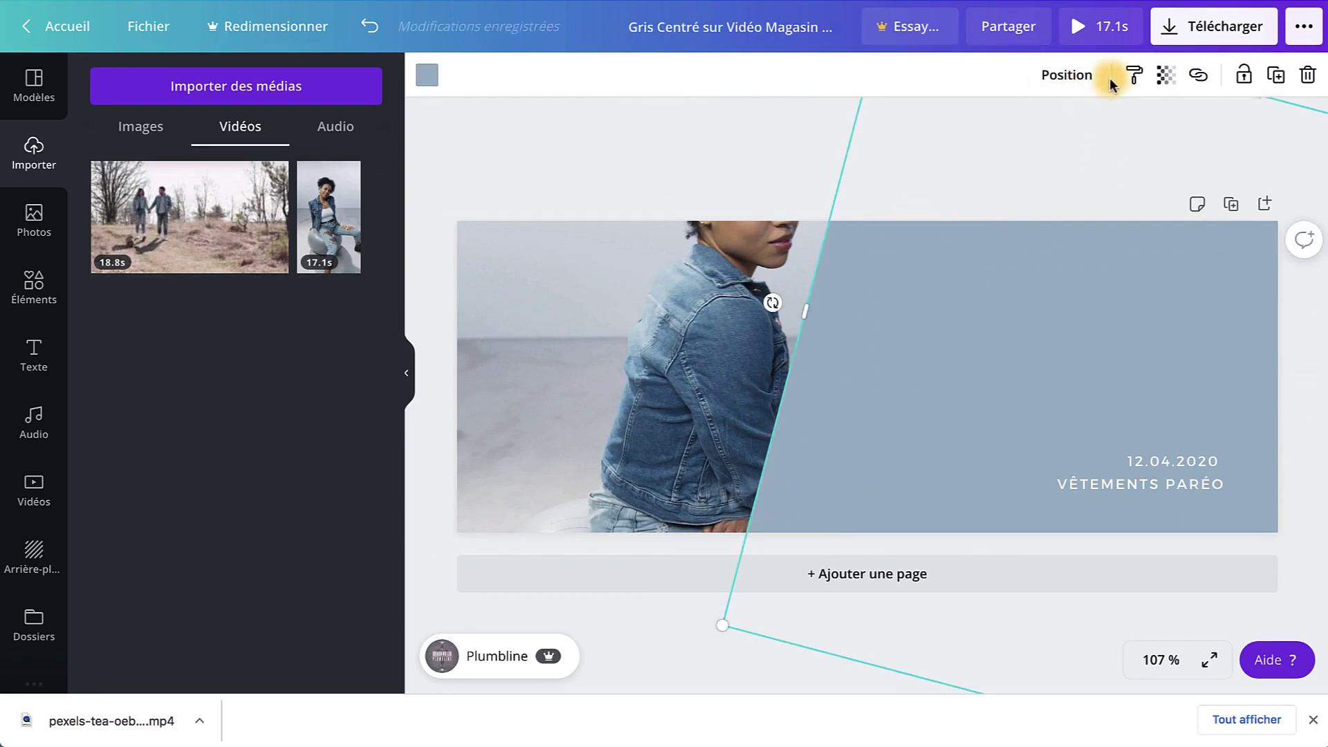
click(1086, 78)
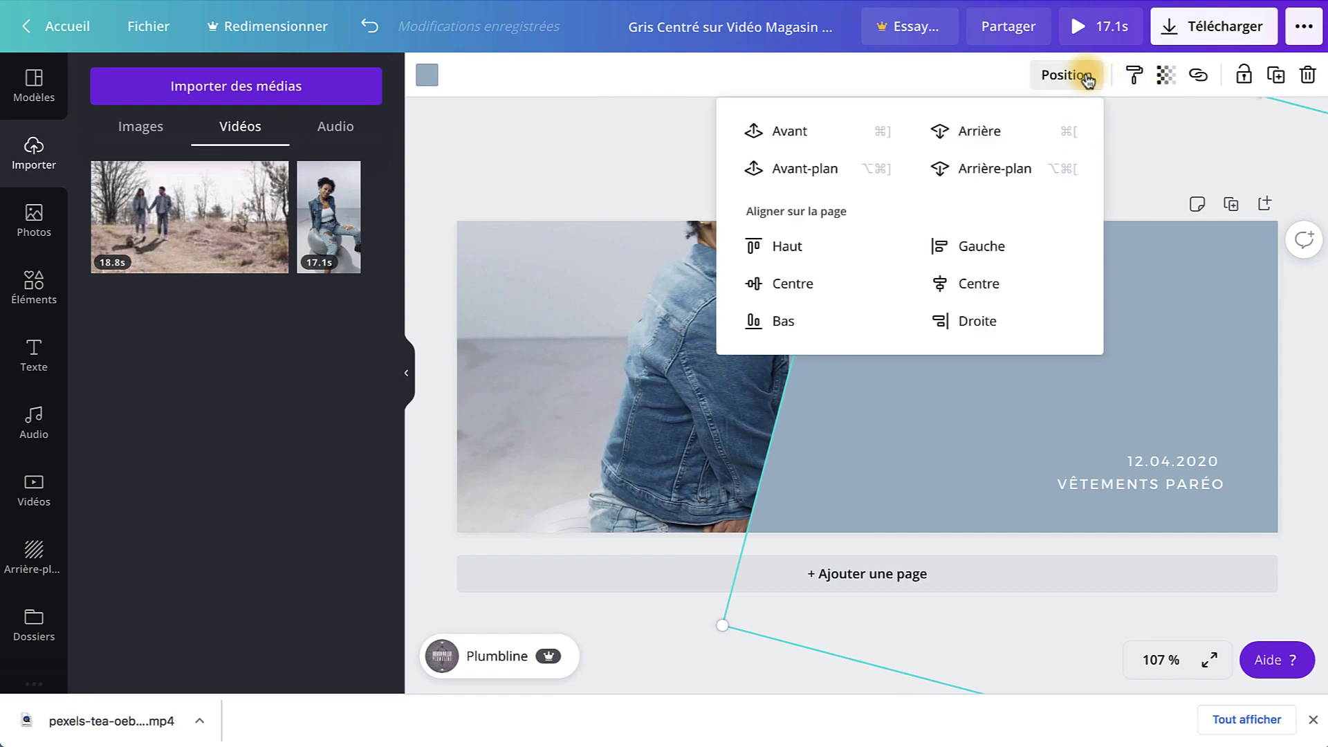
click(980, 138)
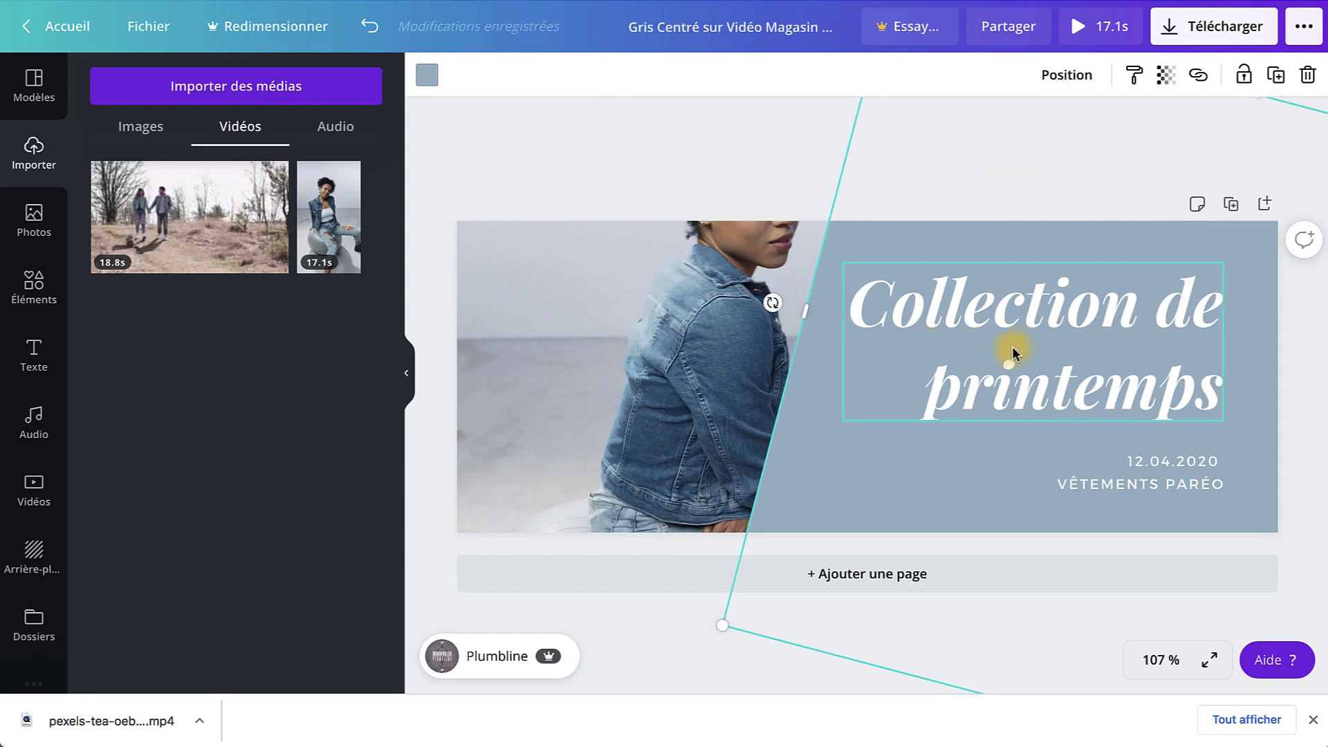
Step: Try moving the "Collection de printemps" title partly over the video and enlarging it to font size 70,3, and undo both changes
click(996, 325)
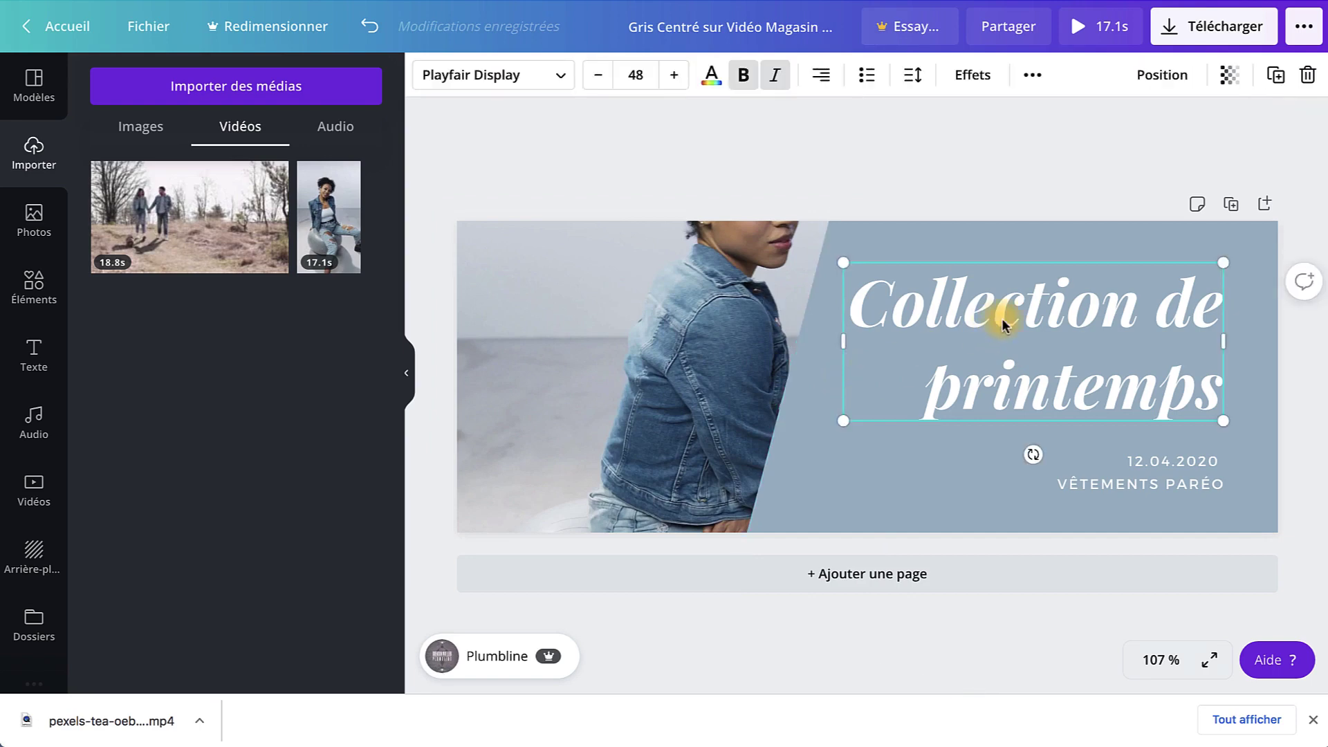
drag(1061, 322, 800, 311)
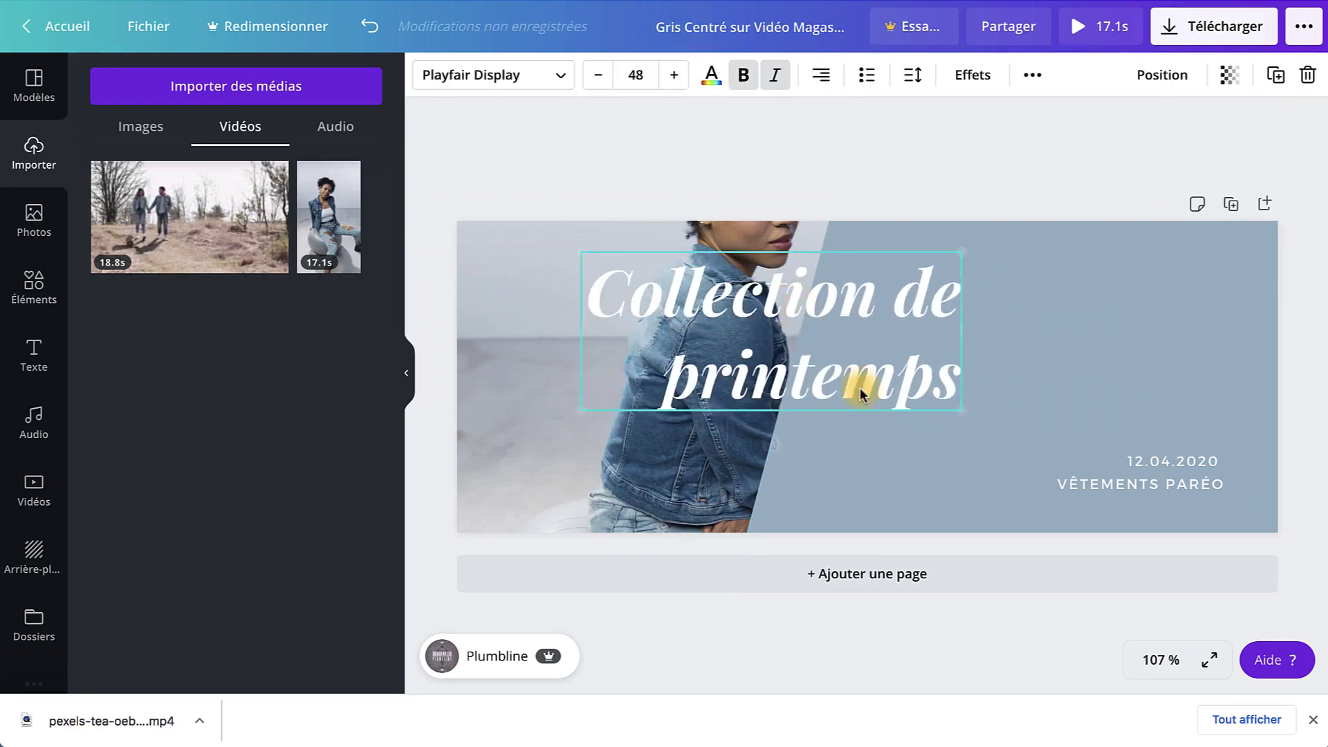
drag(965, 415, 1114, 525)
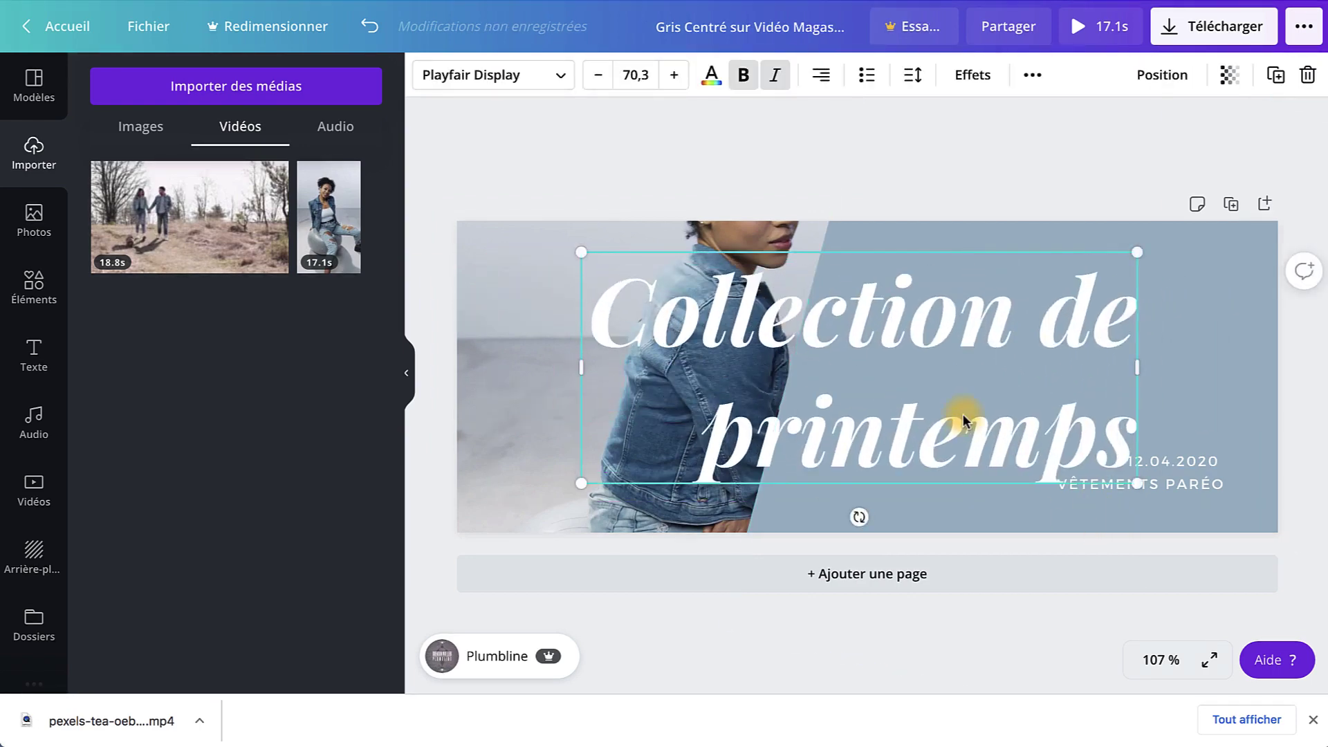
key(ctrl+z)
key(ctrl+z)
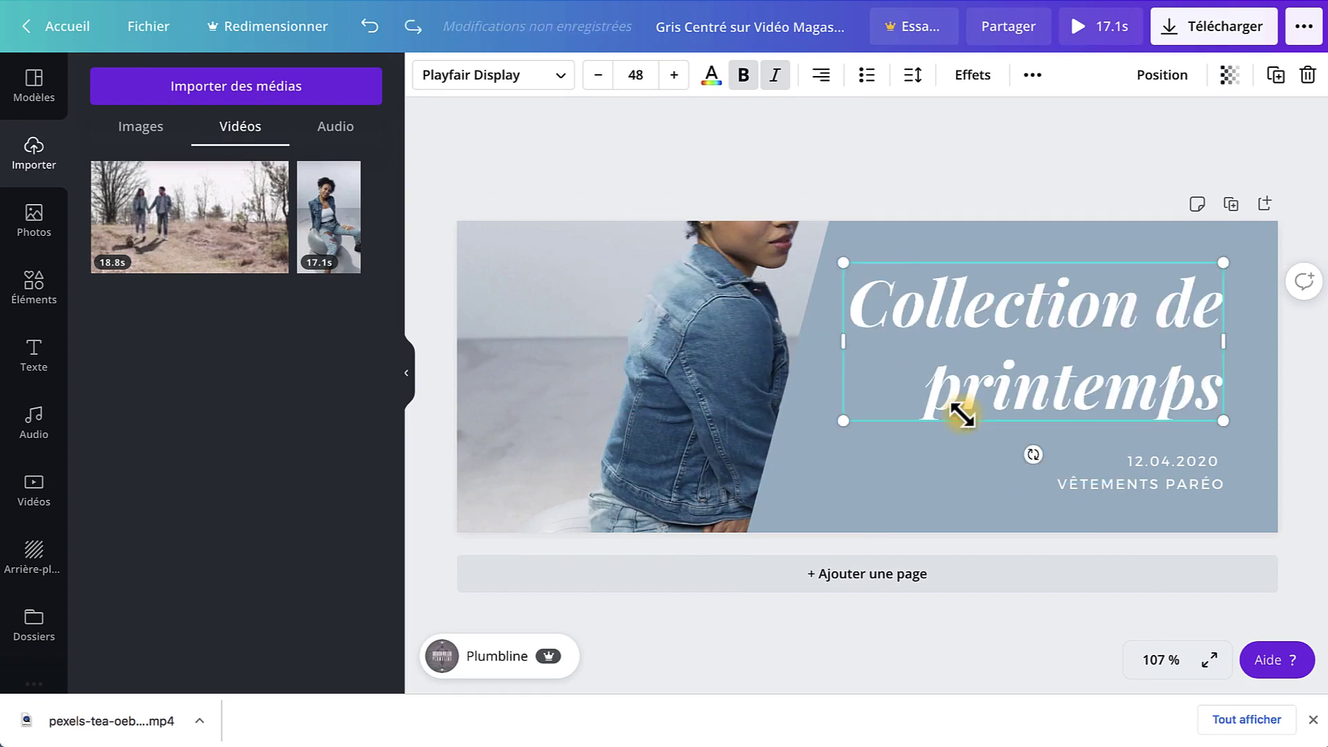
click(906, 465)
click(951, 374)
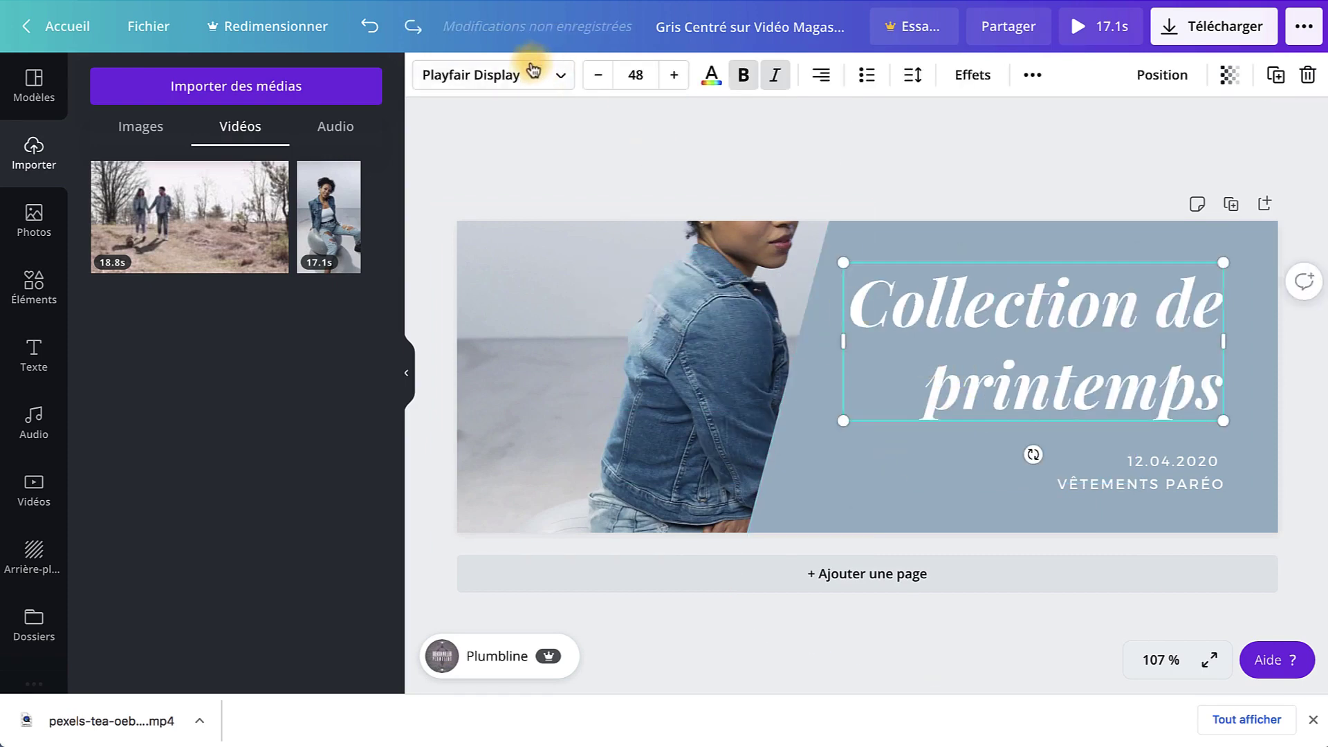
double_click(1043, 385)
click(712, 74)
click(711, 75)
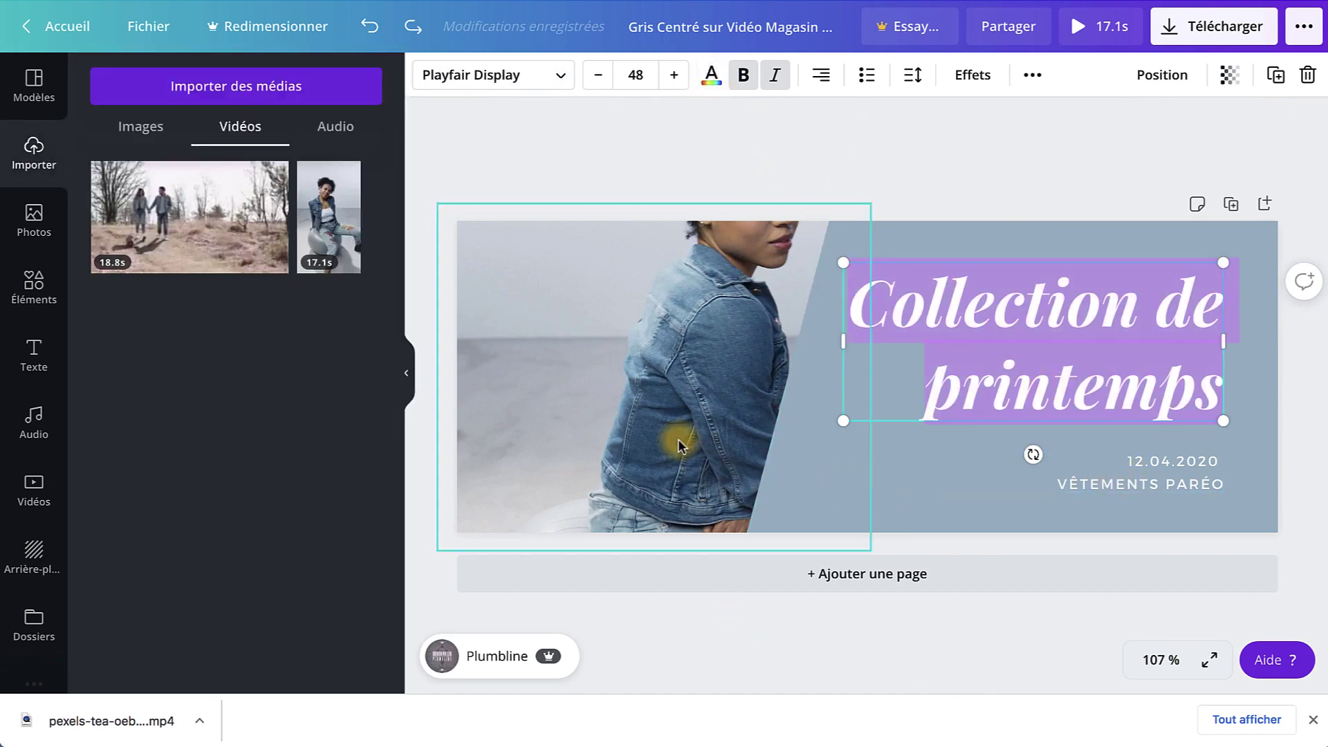
Step: Try adding the red "Love" speech-bubble sticker over the title, moving and rotating it, and delete the sticker
click(34, 287)
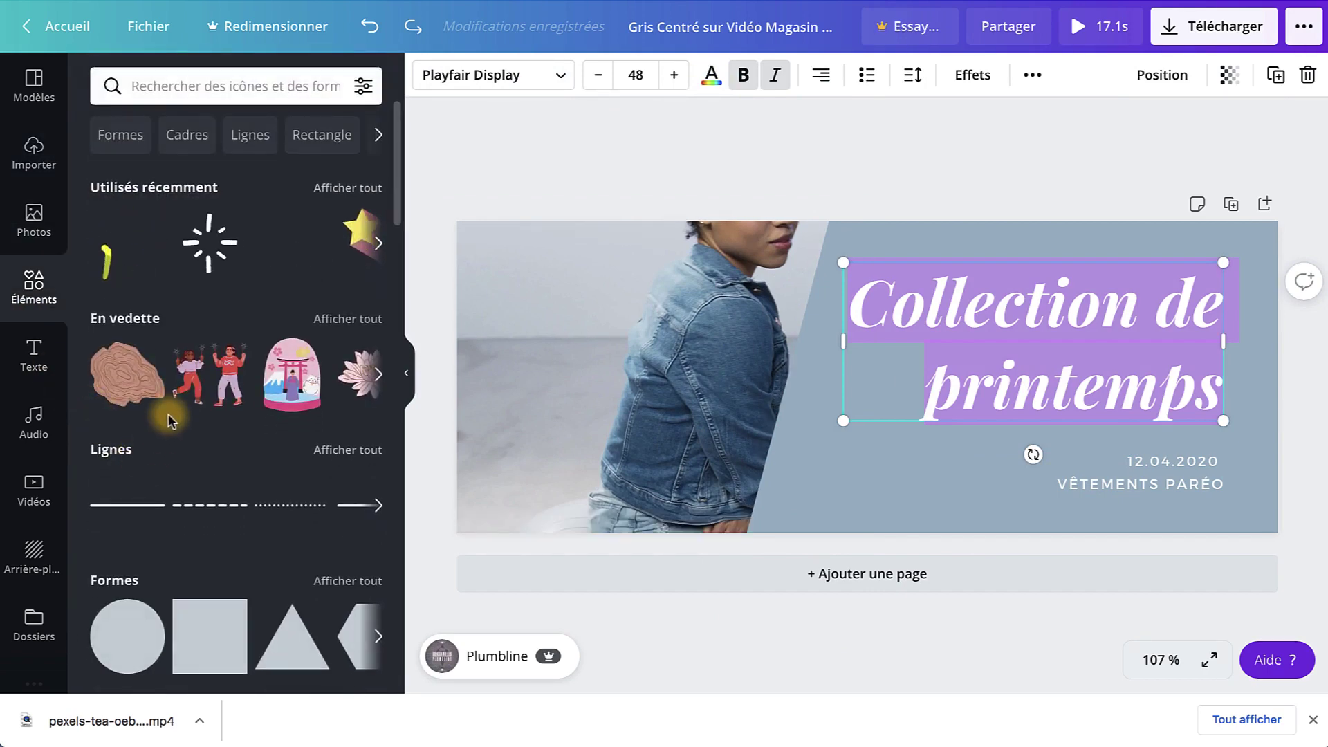
scroll(168, 413, down, 7)
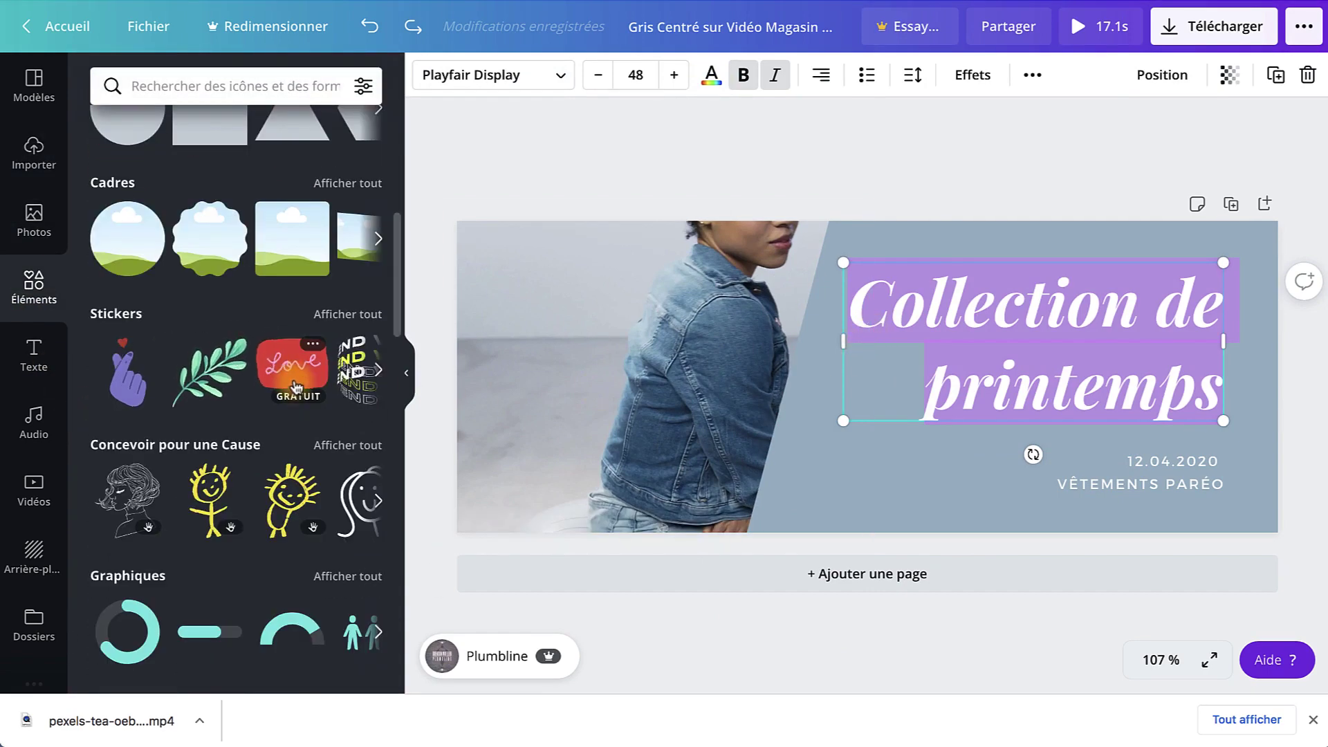
drag(295, 386, 841, 428)
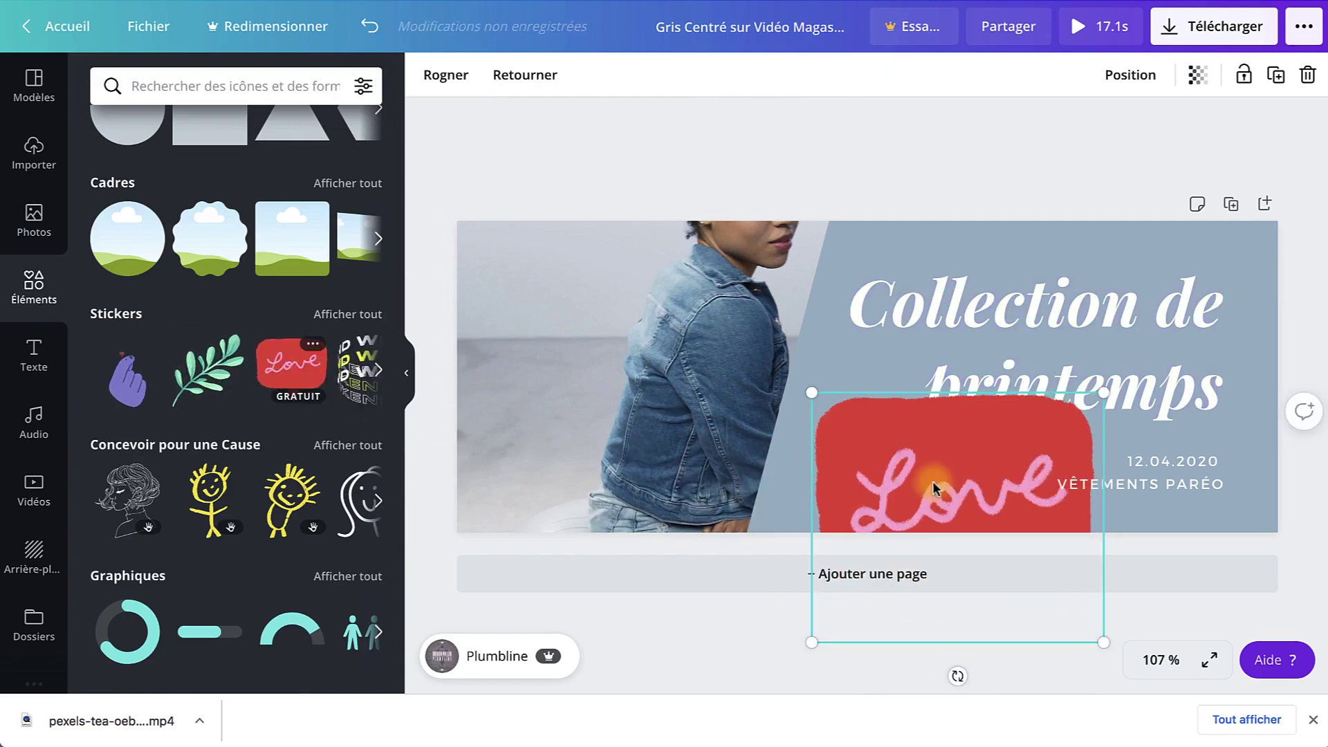
drag(952, 429, 972, 352)
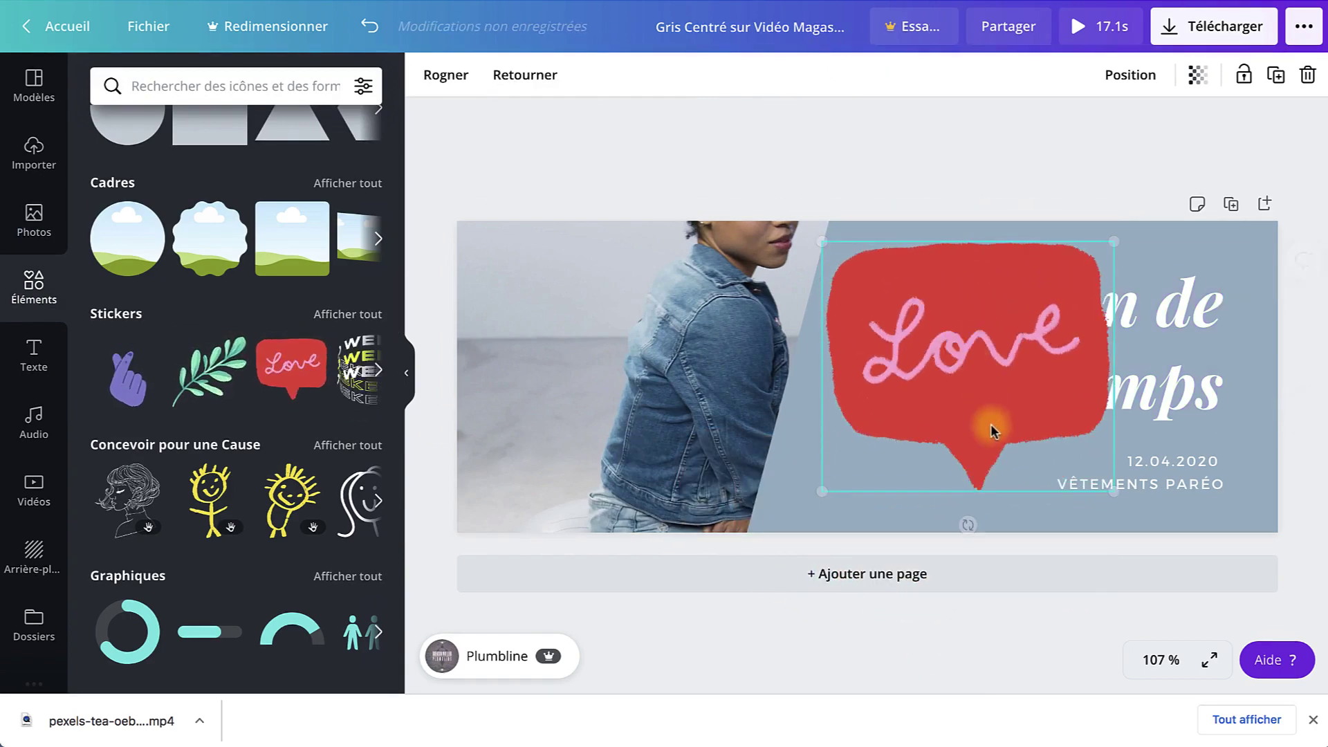
drag(967, 523, 824, 438)
drag(957, 354, 898, 364)
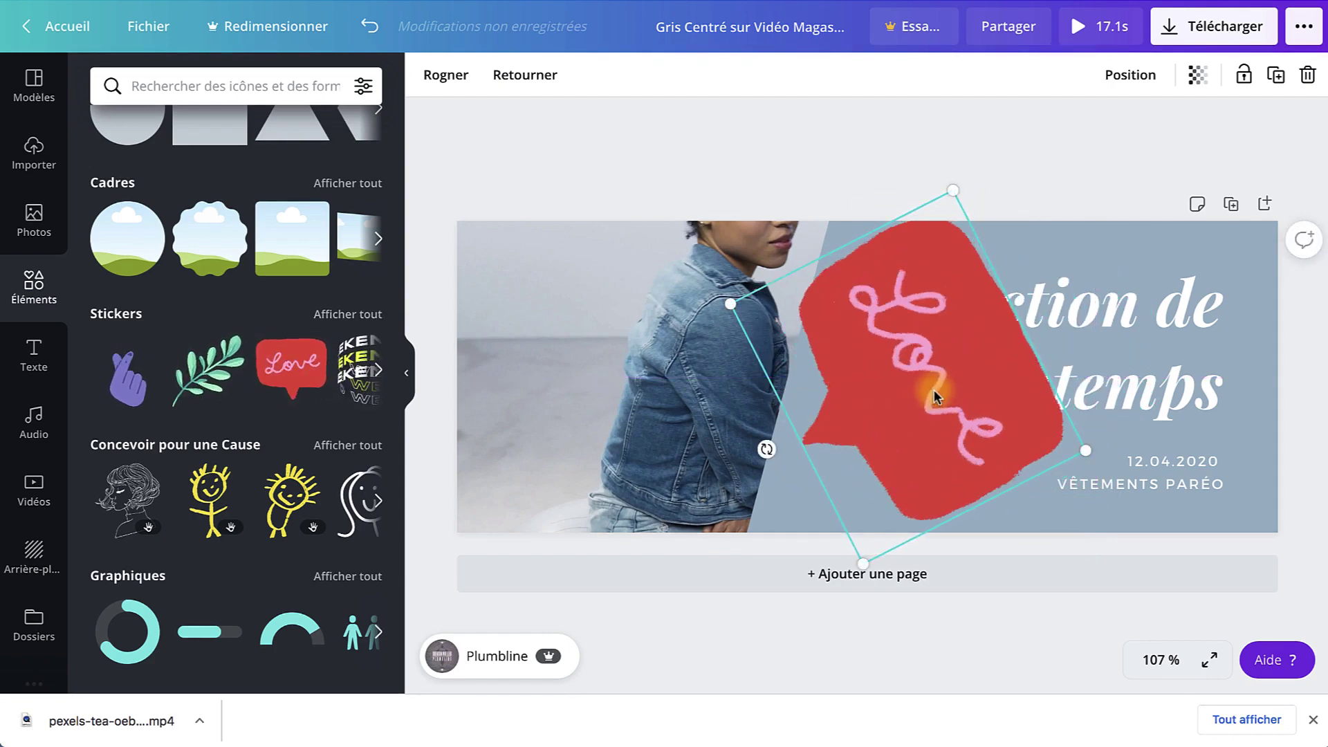
key(Delete)
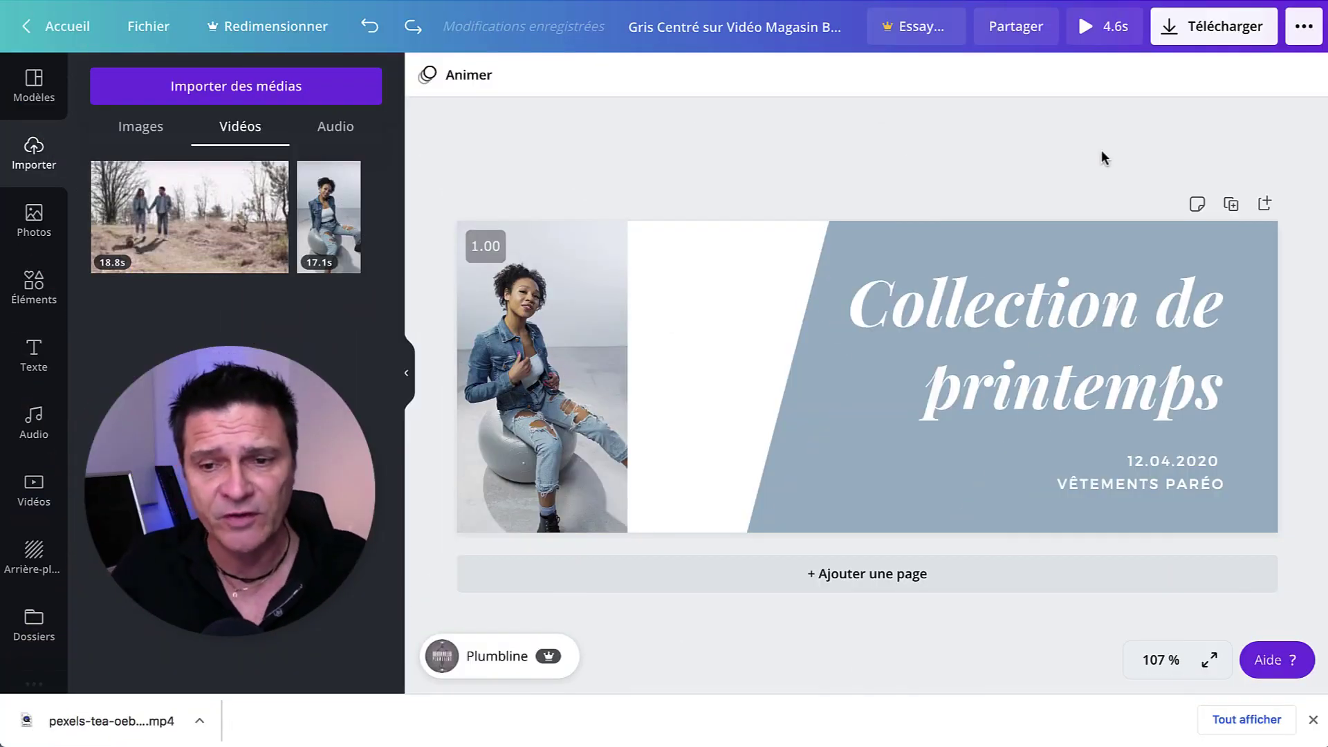
click(1024, 314)
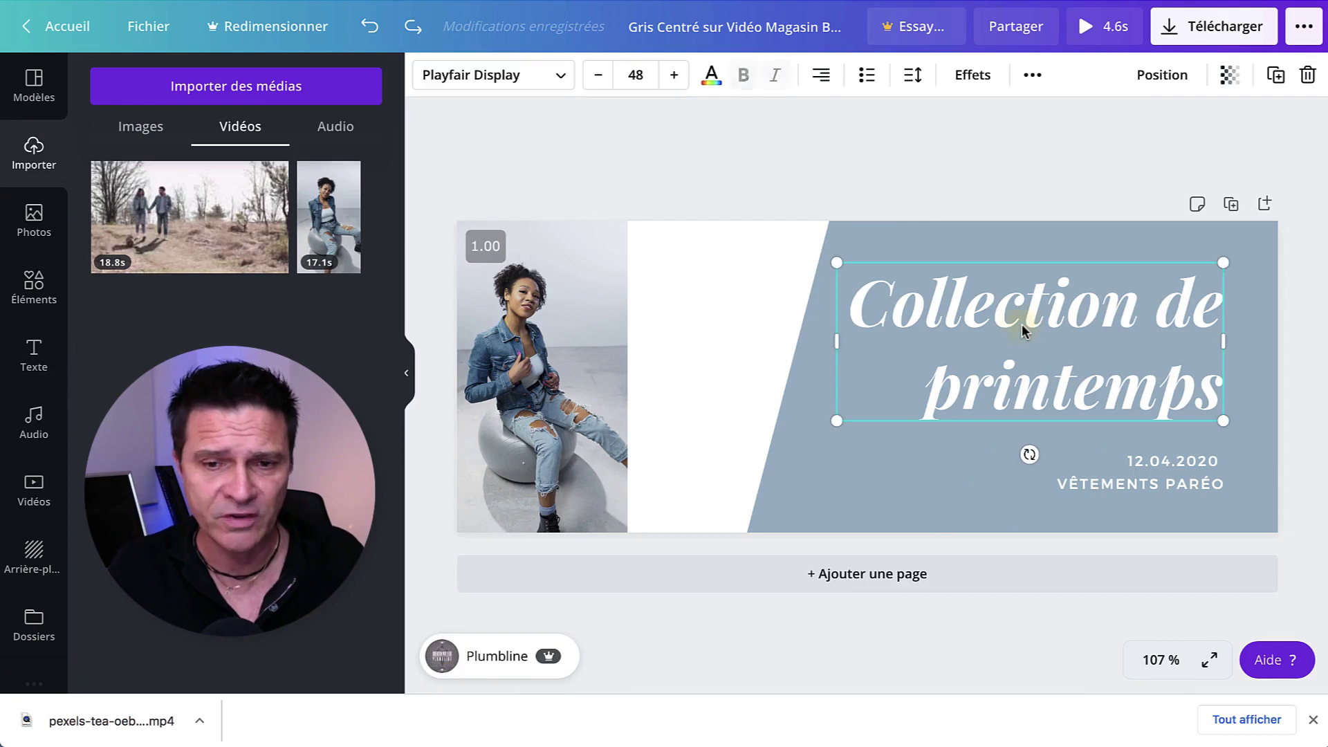
click(914, 228)
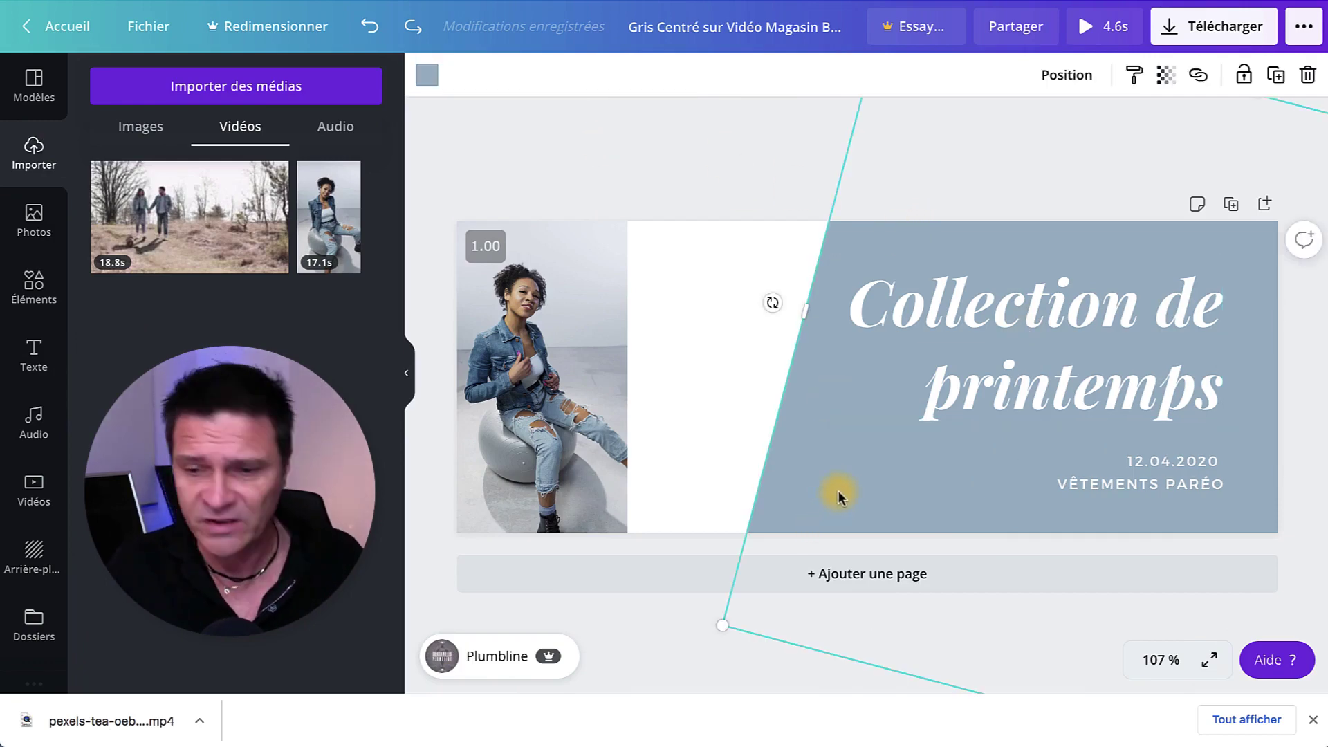
click(548, 432)
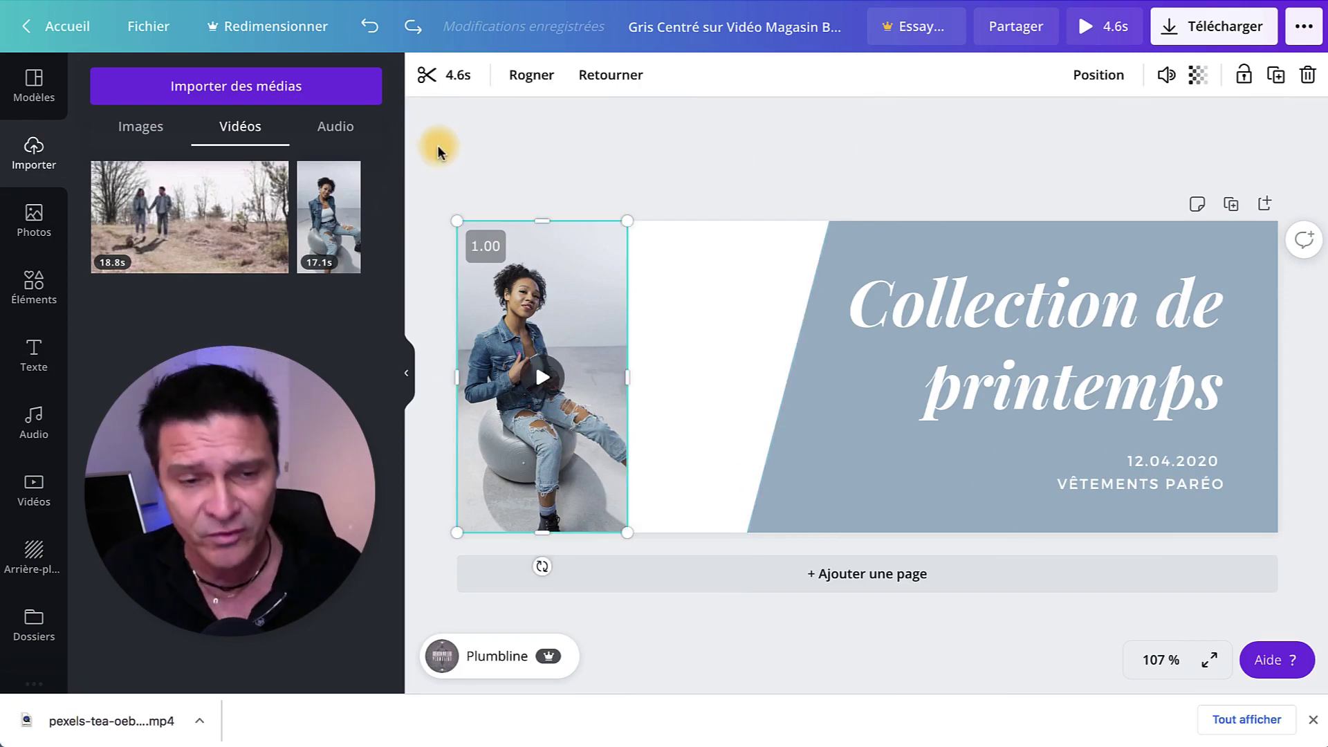
click(703, 171)
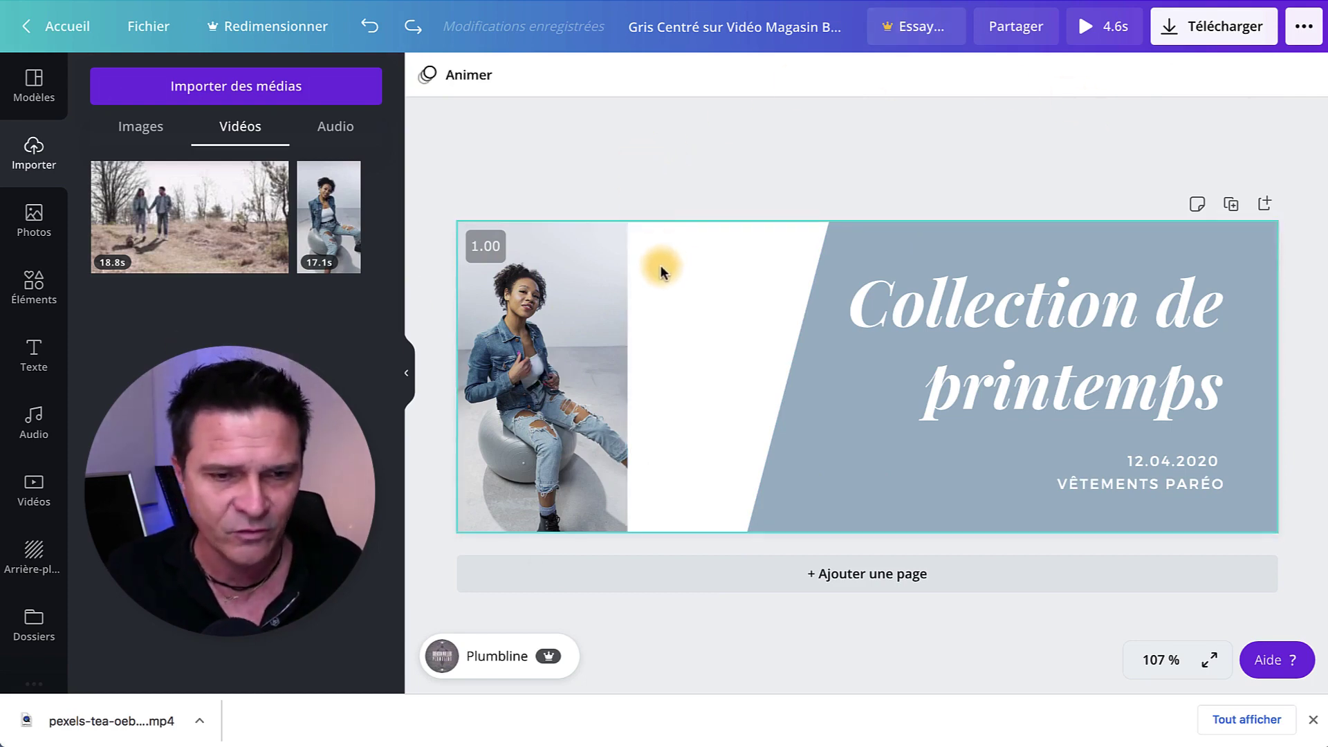
click(587, 328)
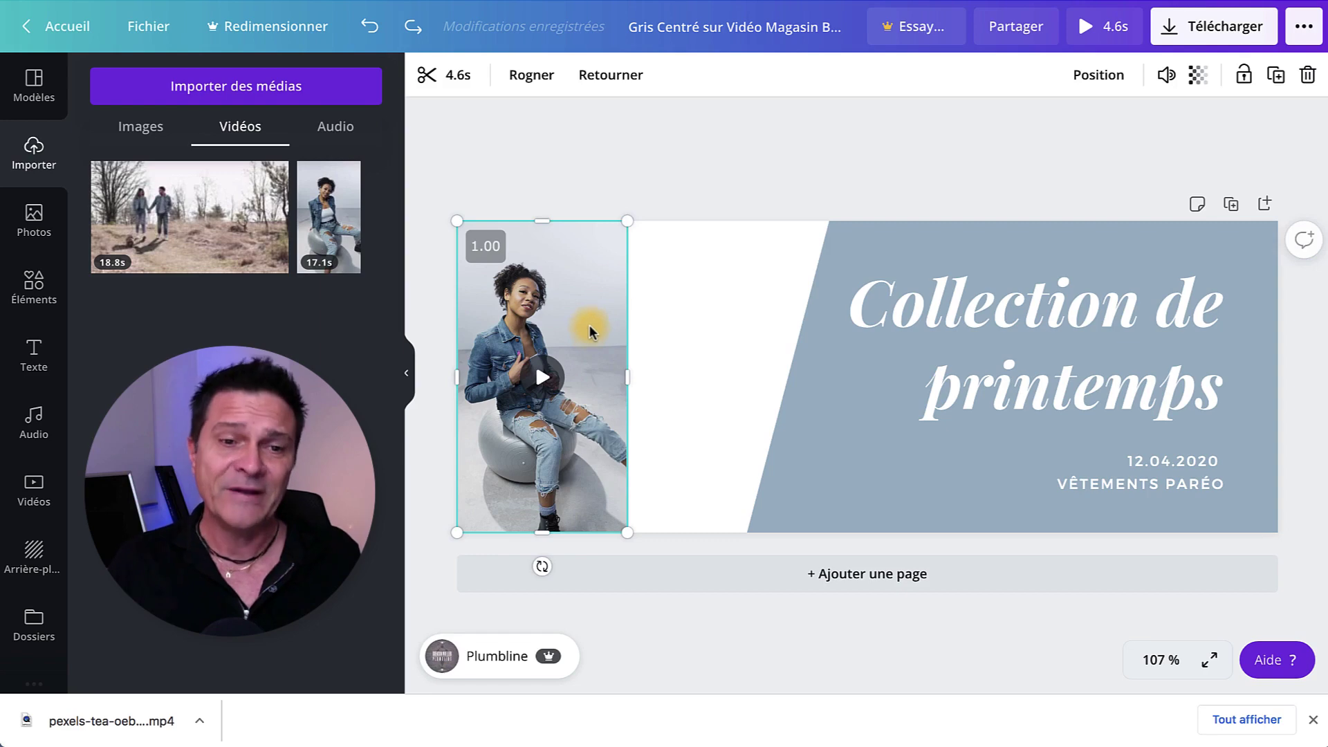
click(666, 180)
Step: Enlarge the denim video until it overlaps the slanted blue shape, and send it one layer backward behind that shape
click(595, 249)
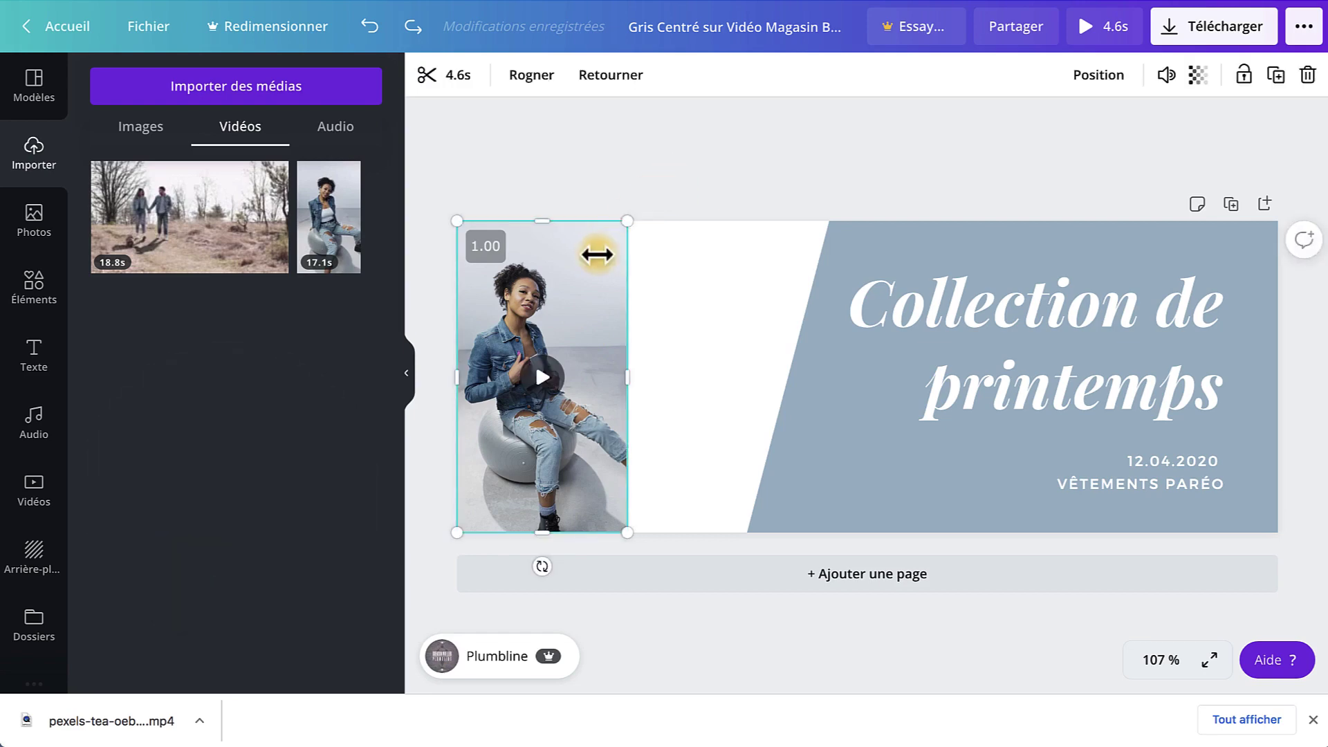
drag(627, 221, 780, 144)
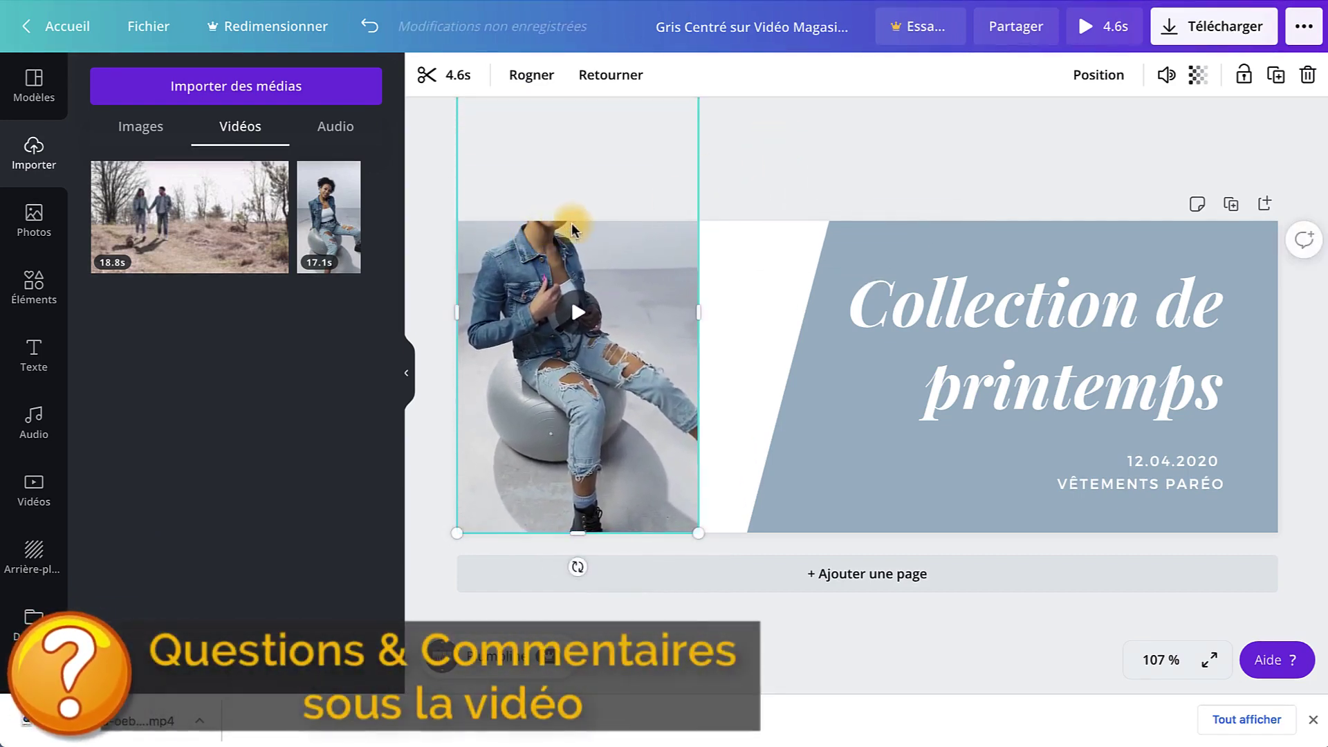
drag(690, 312, 845, 326)
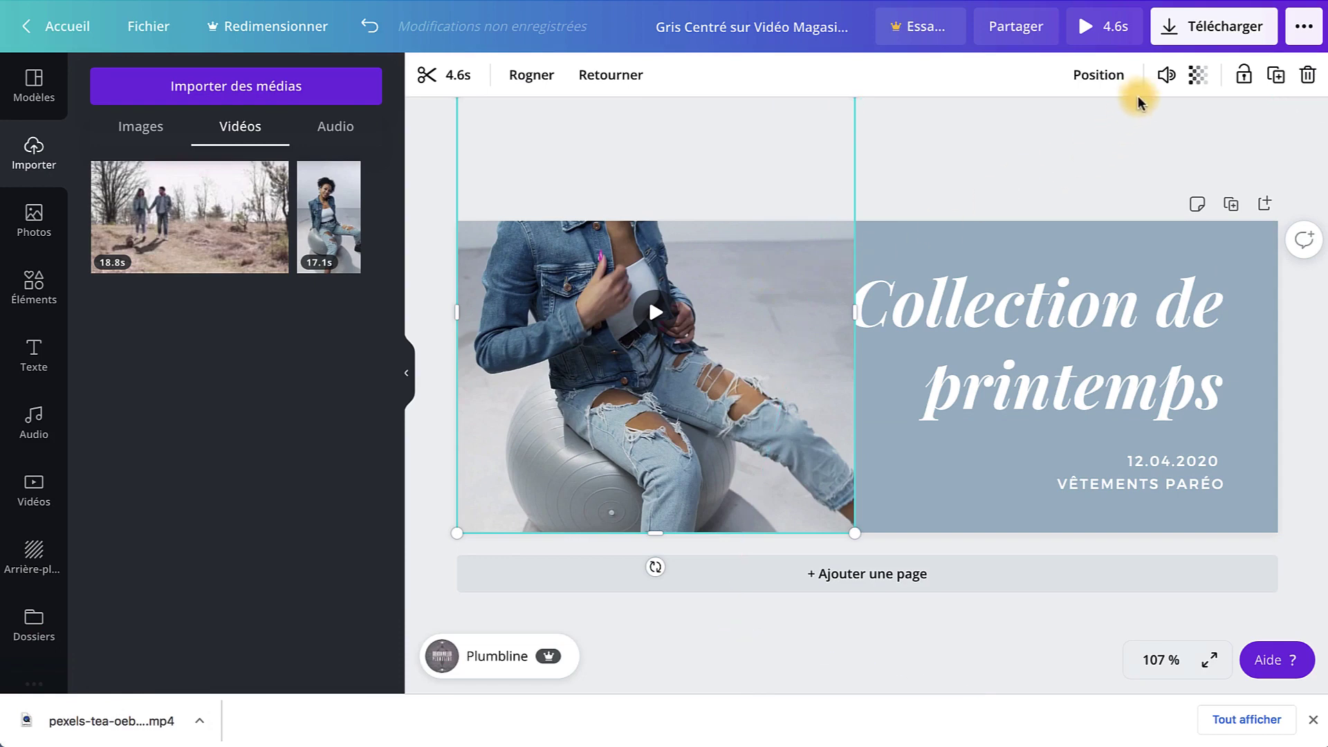
click(1117, 76)
click(1058, 135)
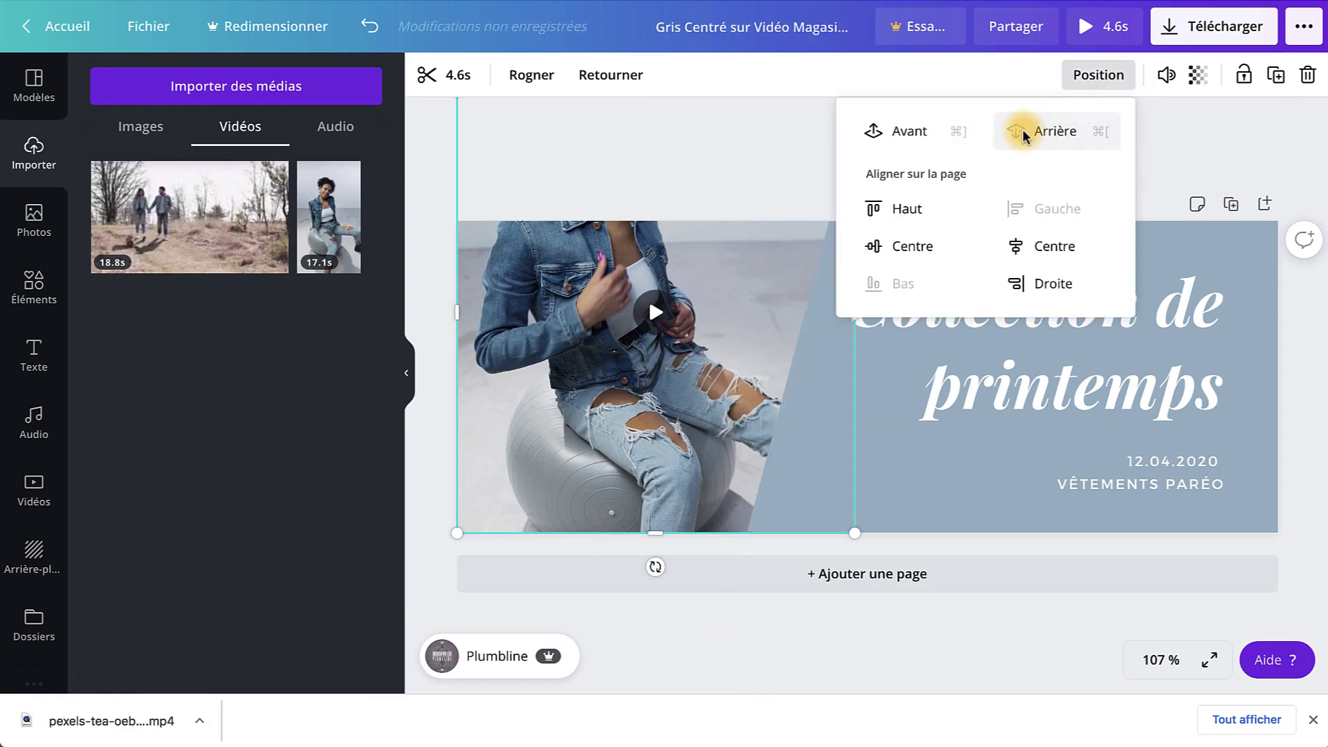
click(1159, 133)
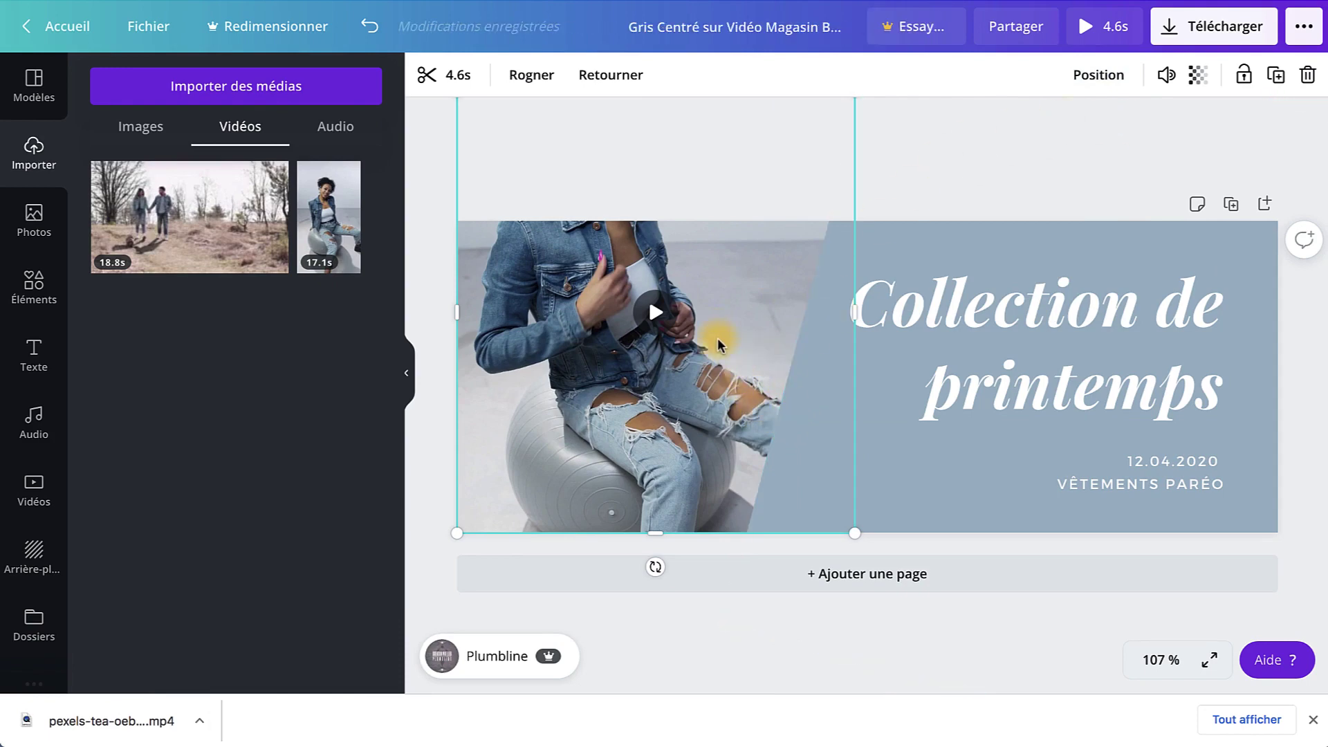
Step: Shrink the denim video and place it in the cover's lower-left corner
drag(862, 539, 652, 400)
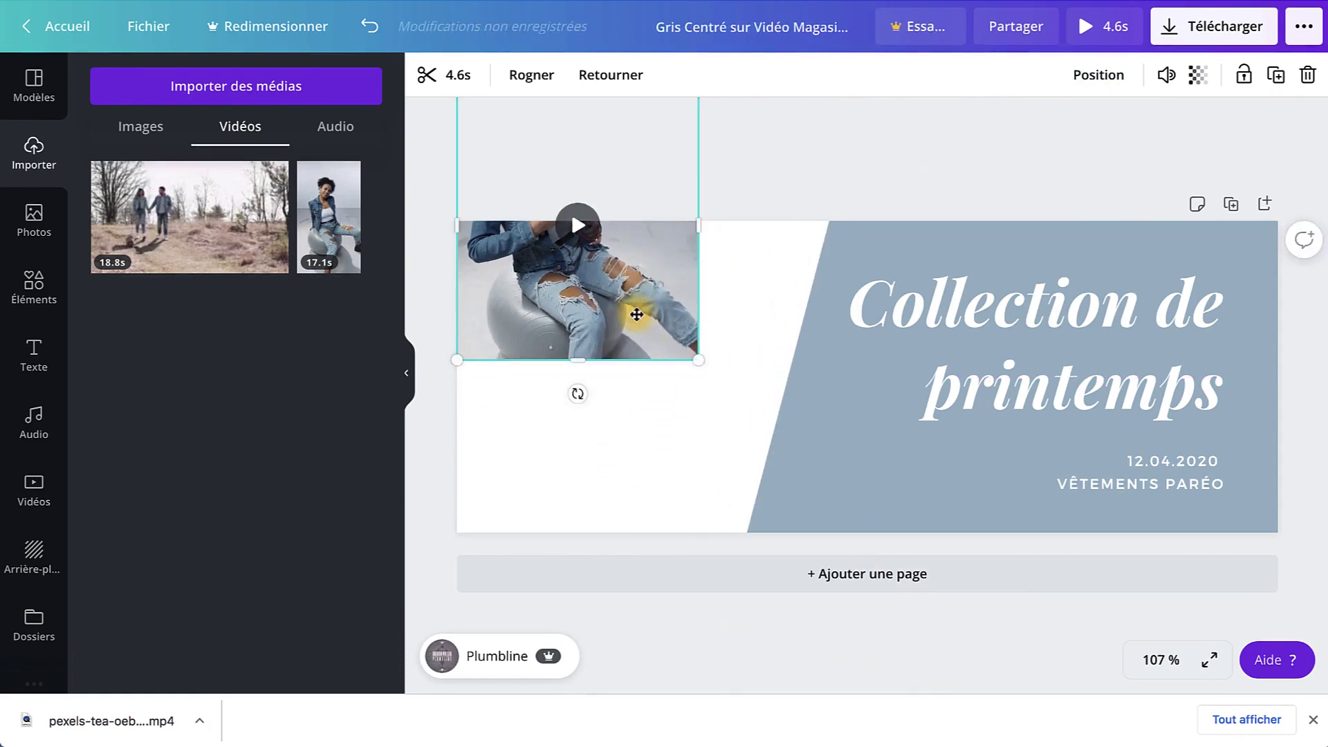
drag(631, 311, 635, 450)
drag(699, 267, 608, 374)
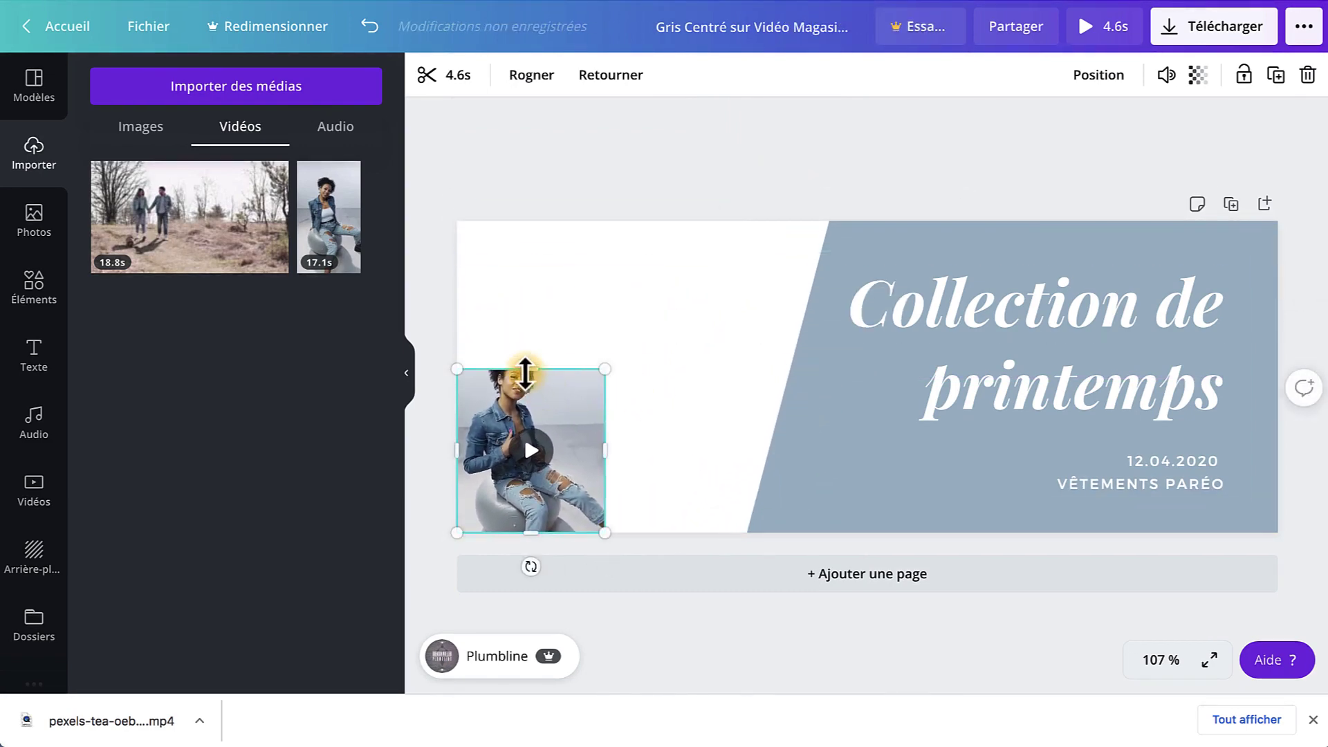
Step: Crop the denim video's top edge, extend it to the full cover height of 312, and widen the video toward the blue shape
drag(528, 367, 526, 401)
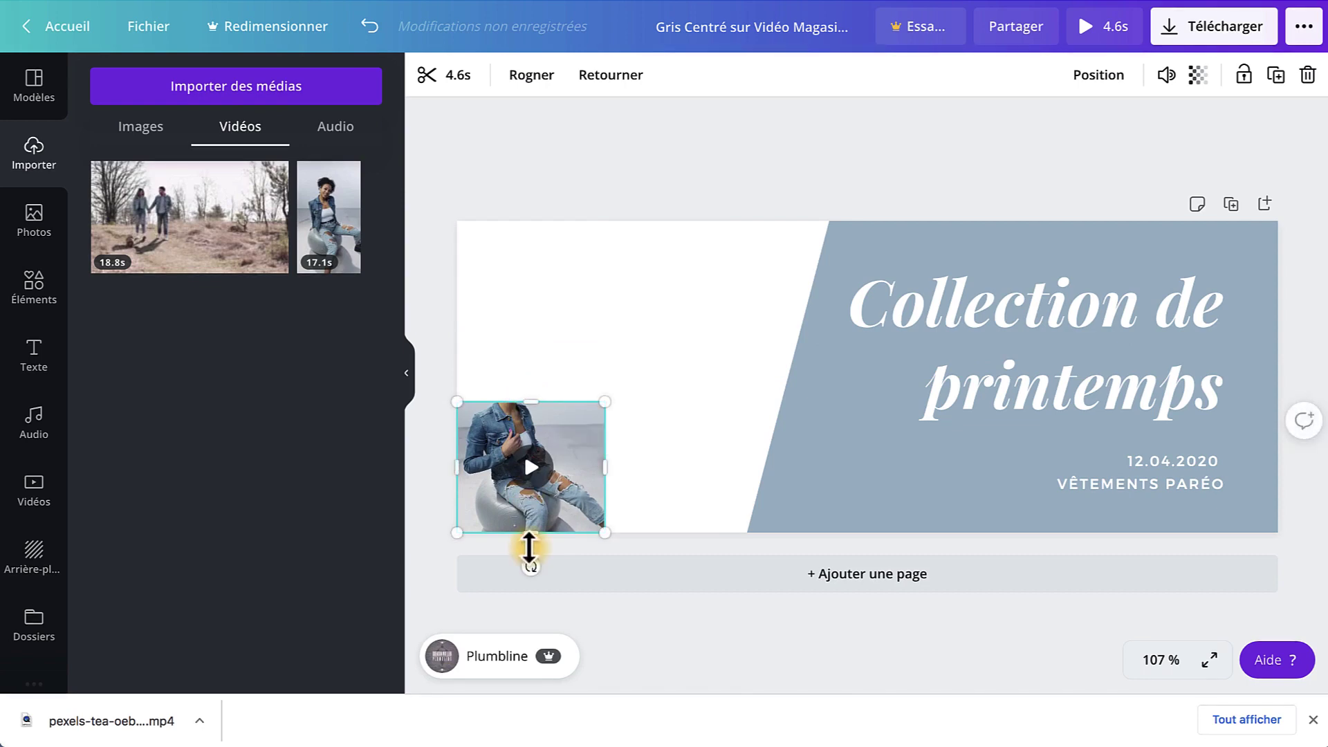
mouse_move(530, 530)
mouse_down()
mouse_move(534, 419)
mouse_move(531, 531)
mouse_up()
drag(530, 398, 538, 218)
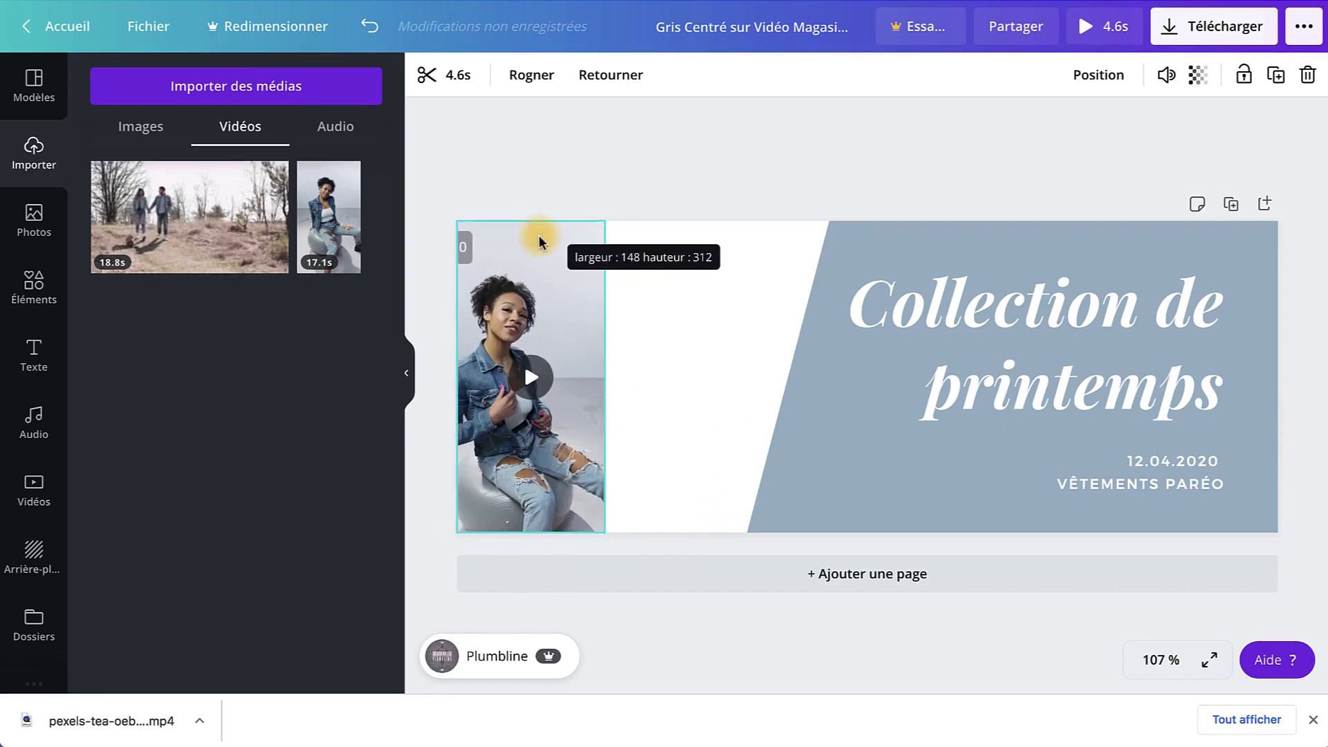
drag(604, 376, 681, 376)
click(650, 141)
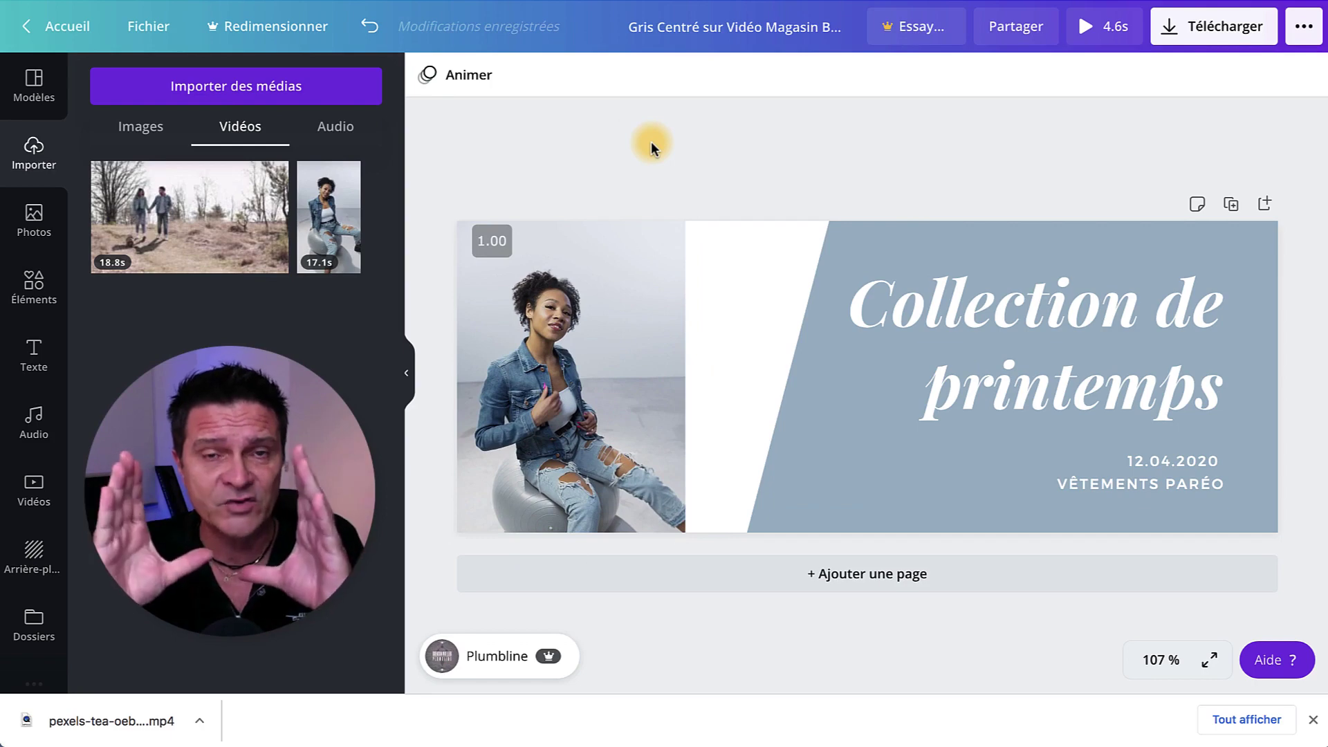
Step: Trim the start and end of the denim video down to a 2.1 s clip
click(628, 277)
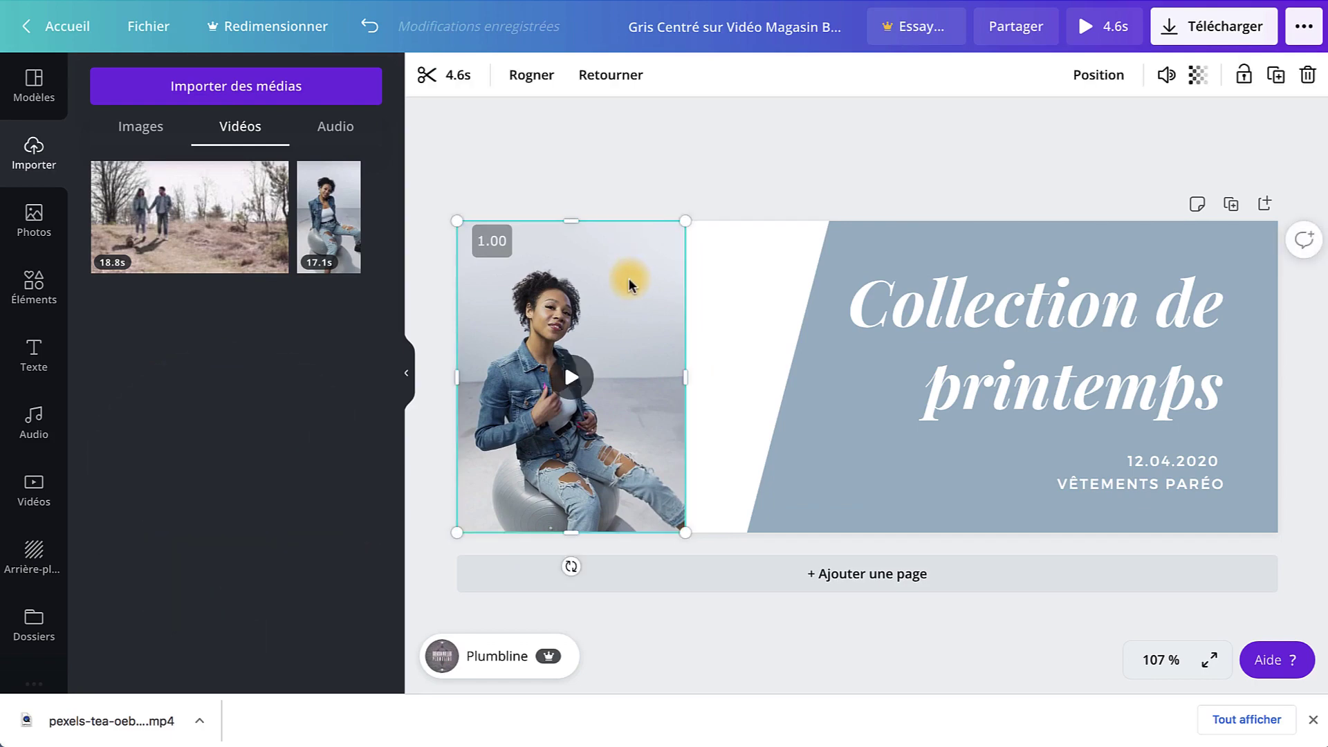
click(457, 76)
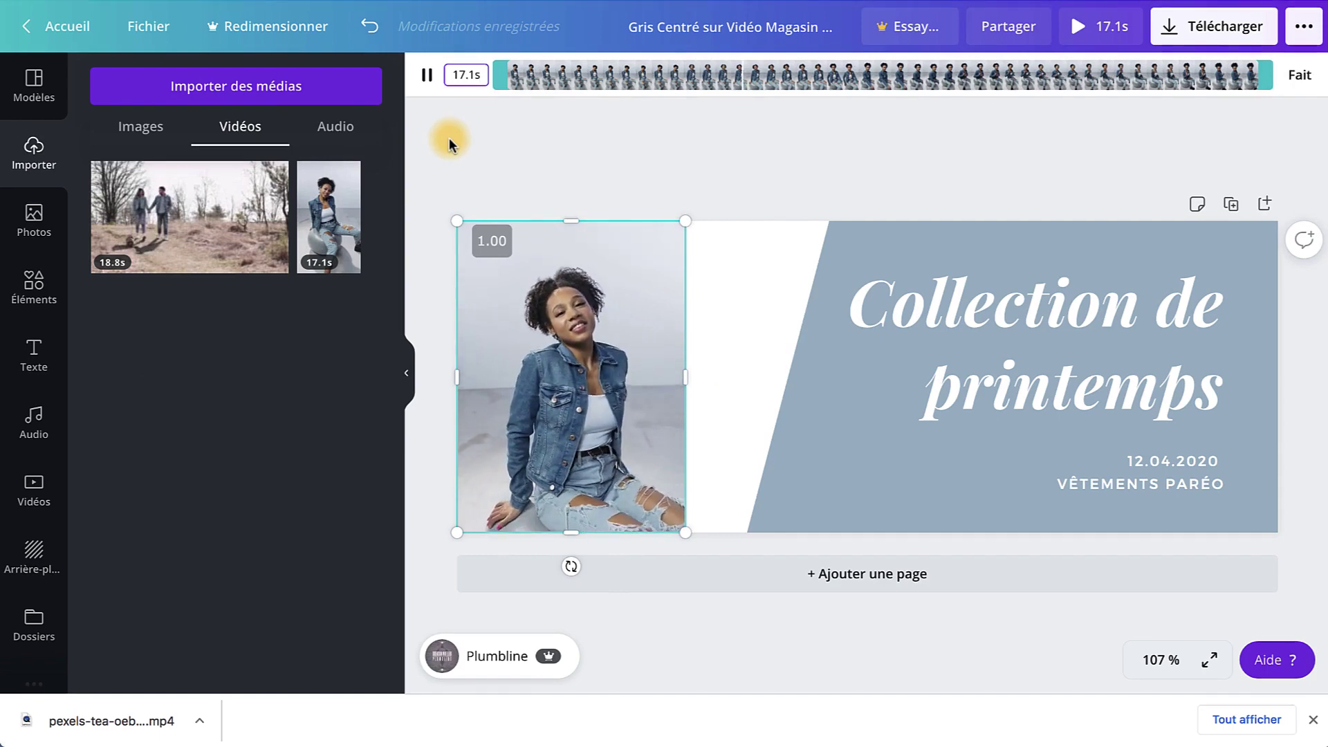
drag(497, 75, 794, 89)
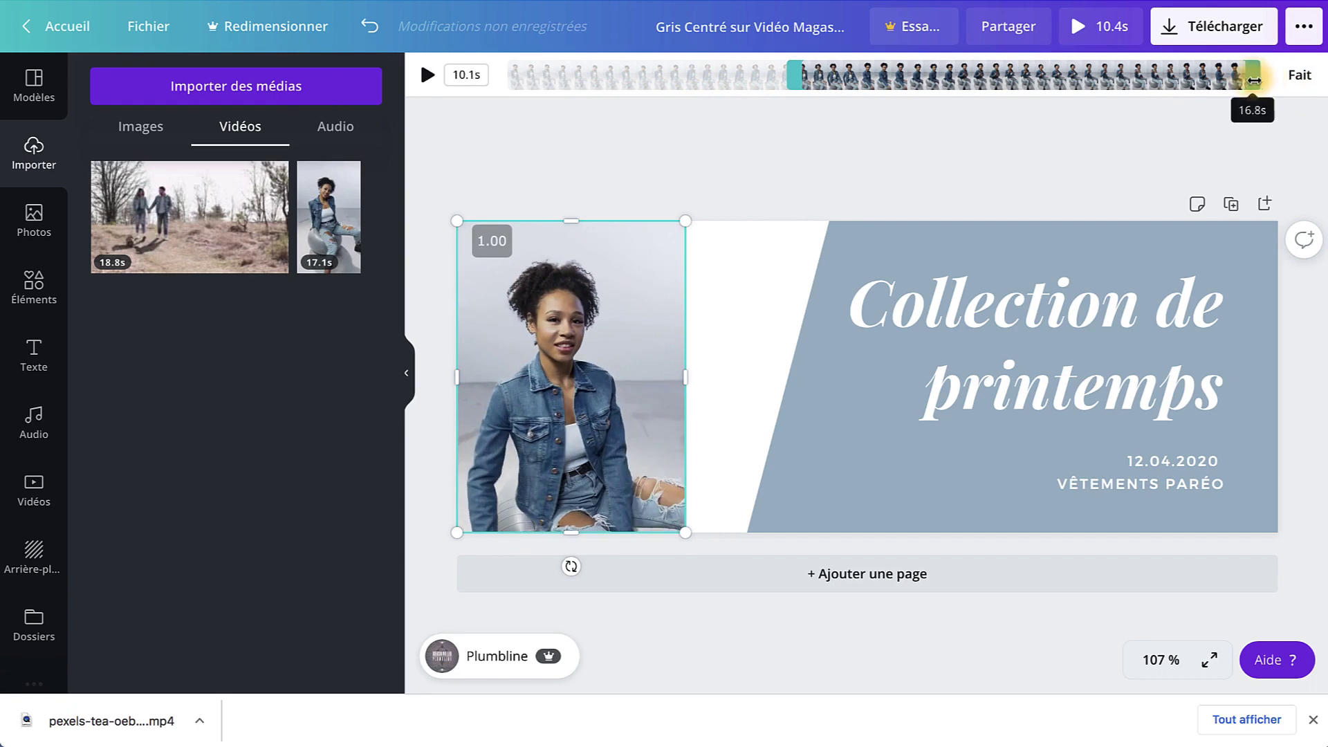
drag(1254, 81, 907, 77)
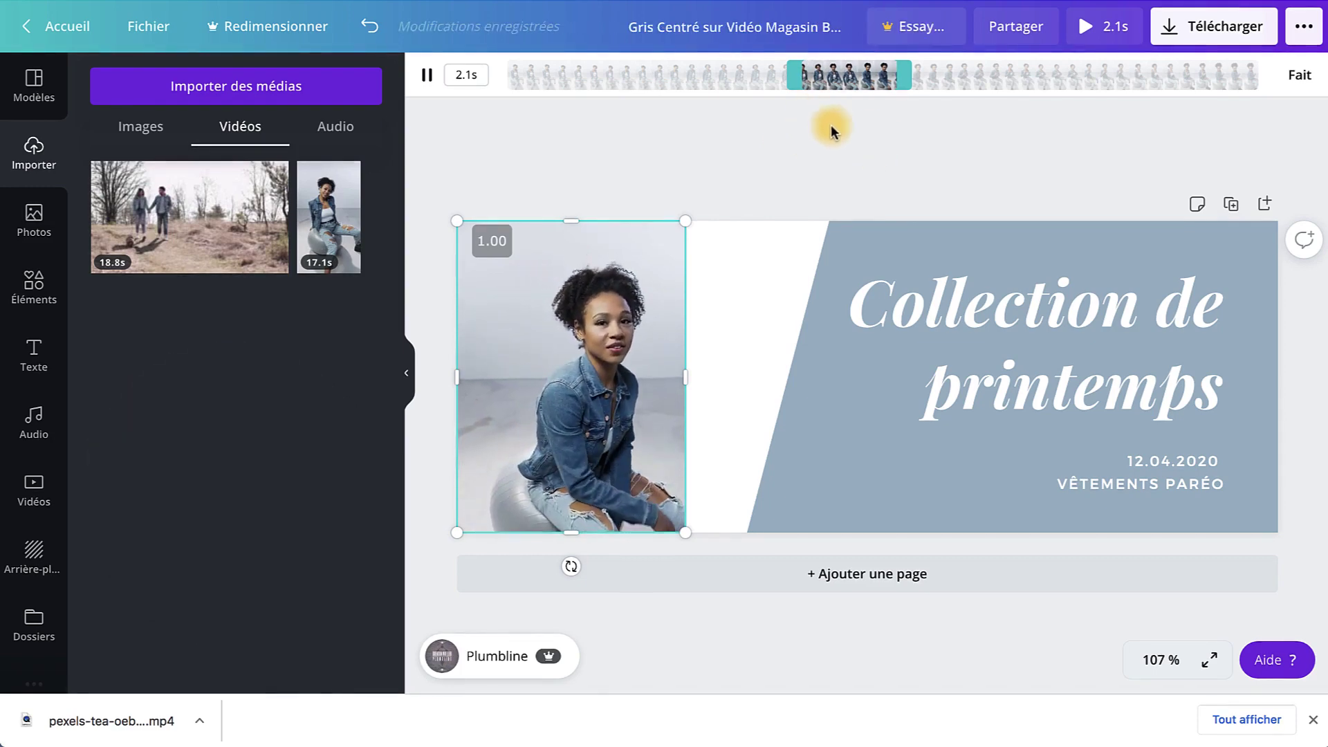
Step: Shorten the denim clip to 0.2 s by trimming its end, and preview the playback
drag(898, 77, 814, 96)
click(428, 75)
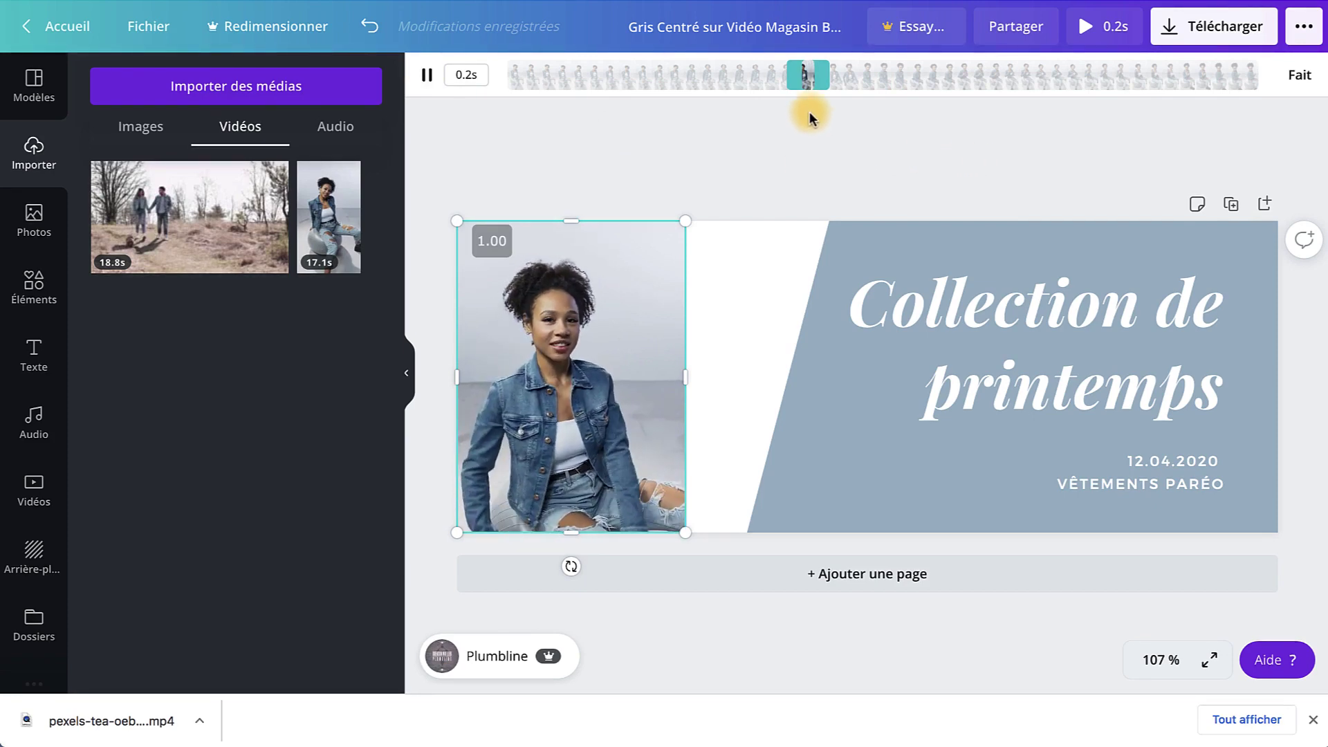
click(426, 75)
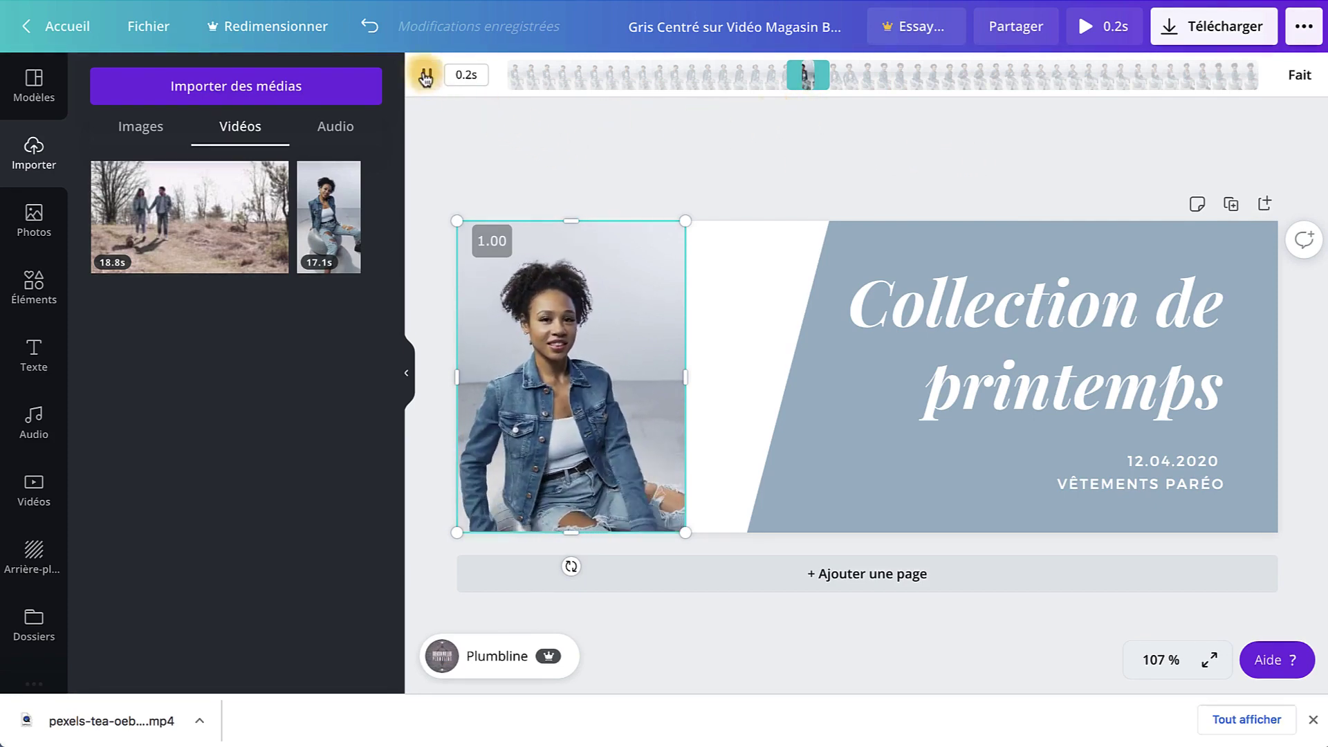
Step: Enlarge the denim video beyond the cover's top edge, narrow its right side slightly, and scale it back to nearly the cover's height
drag(678, 221, 726, 177)
mouse_move(720, 352)
mouse_down()
mouse_move(610, 350)
mouse_move(697, 353)
mouse_up()
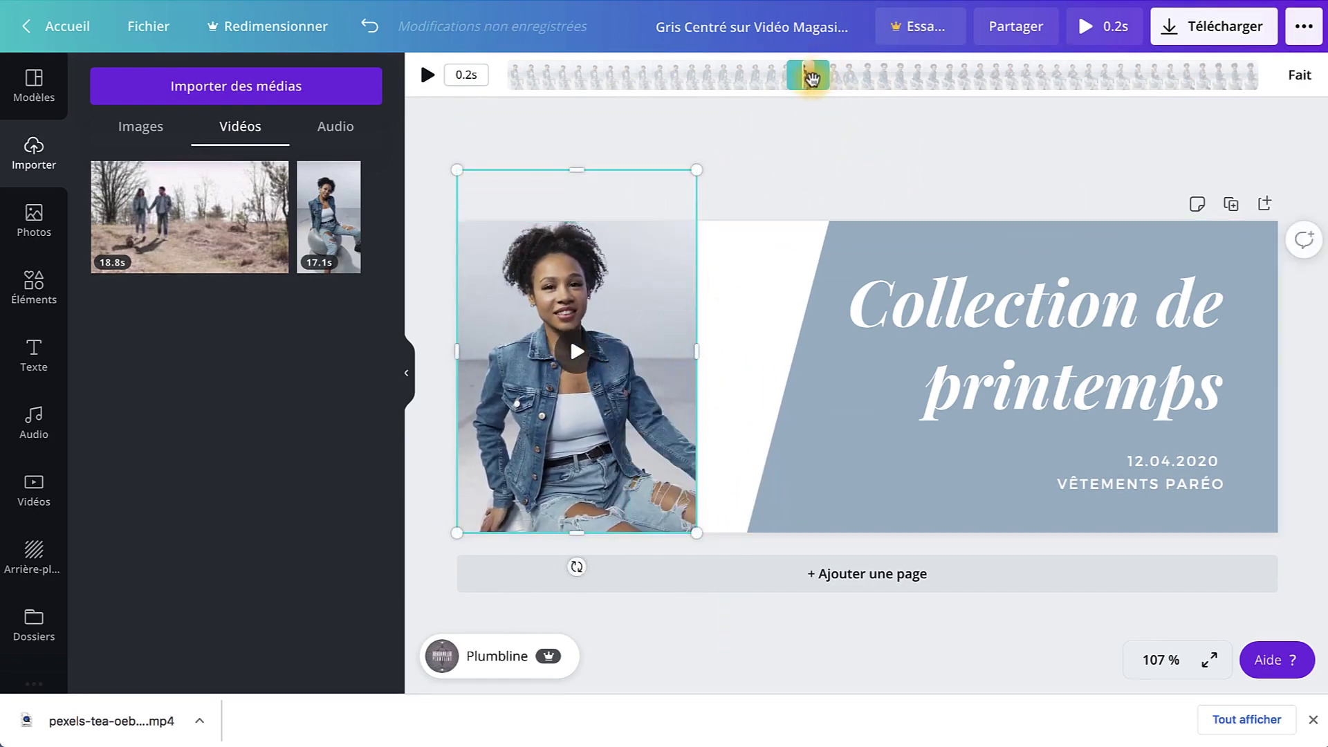
mouse_move(693, 352)
mouse_down()
mouse_move(739, 350)
mouse_move(679, 347)
mouse_move(694, 351)
mouse_up()
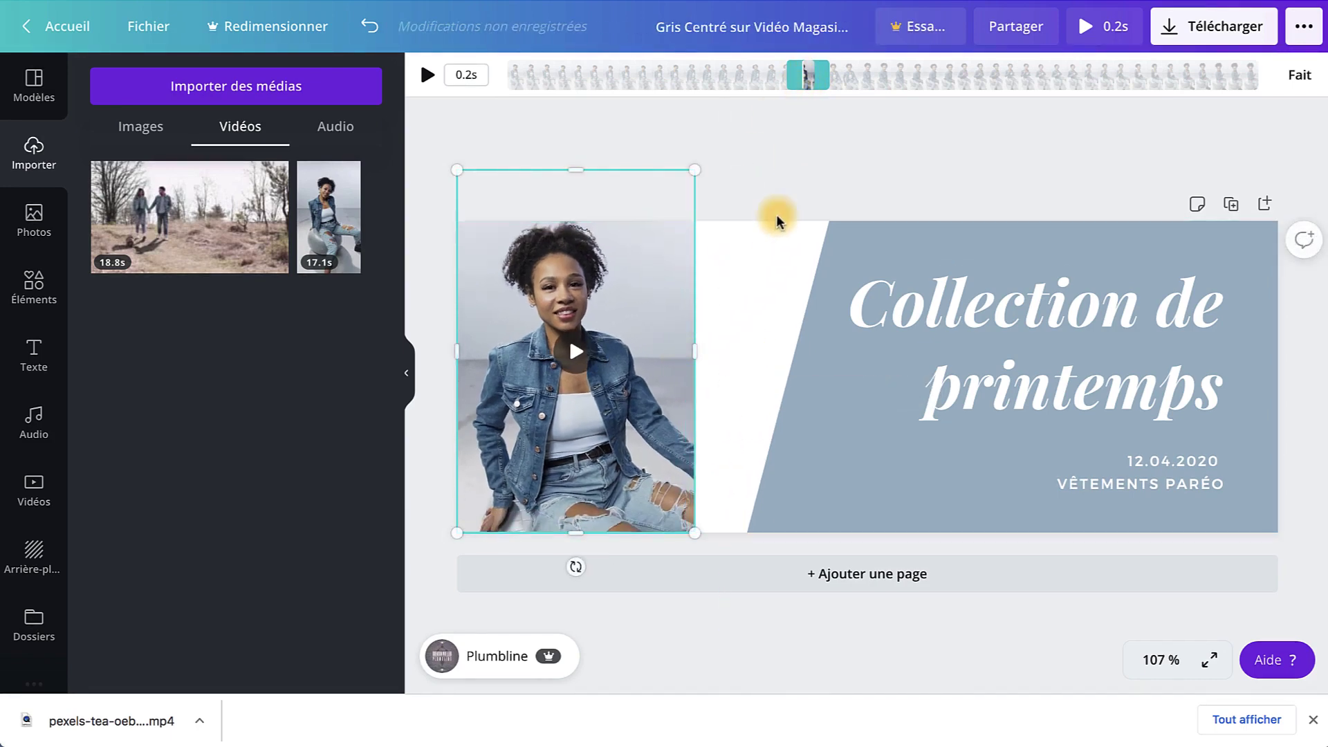
drag(695, 169, 662, 226)
Step: Enlarge the denim video to about 427 × 653 so it reaches the blue shape, and extend the clip's start to make it 5.9 s long
drag(790, 74, 713, 70)
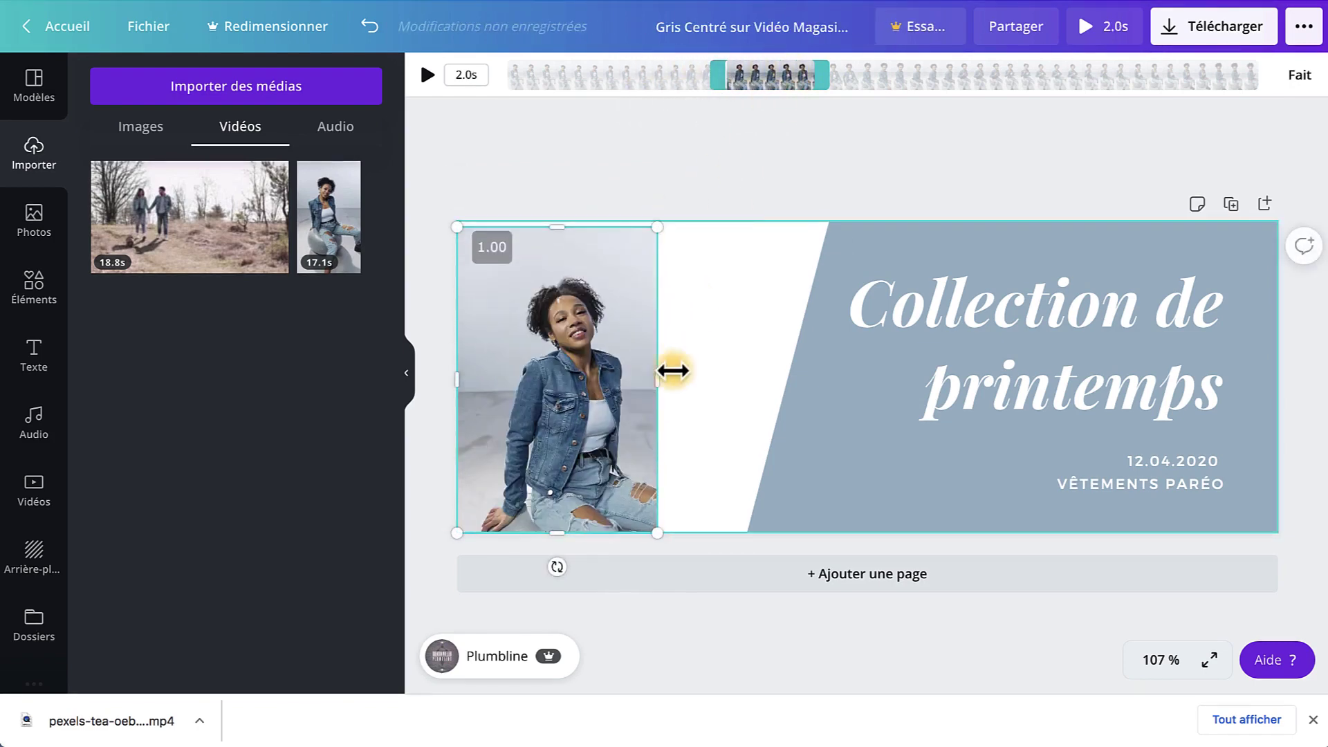
drag(652, 225, 587, 376)
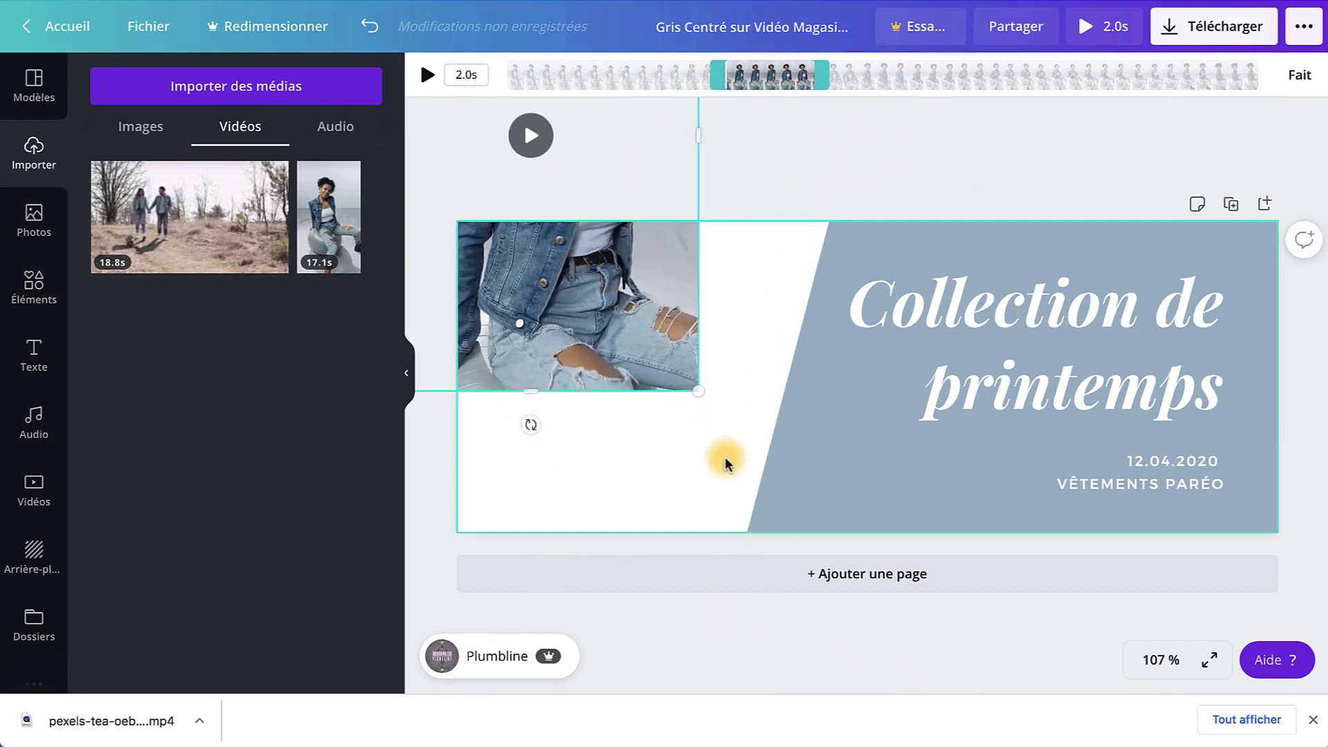
drag(695, 387, 792, 532)
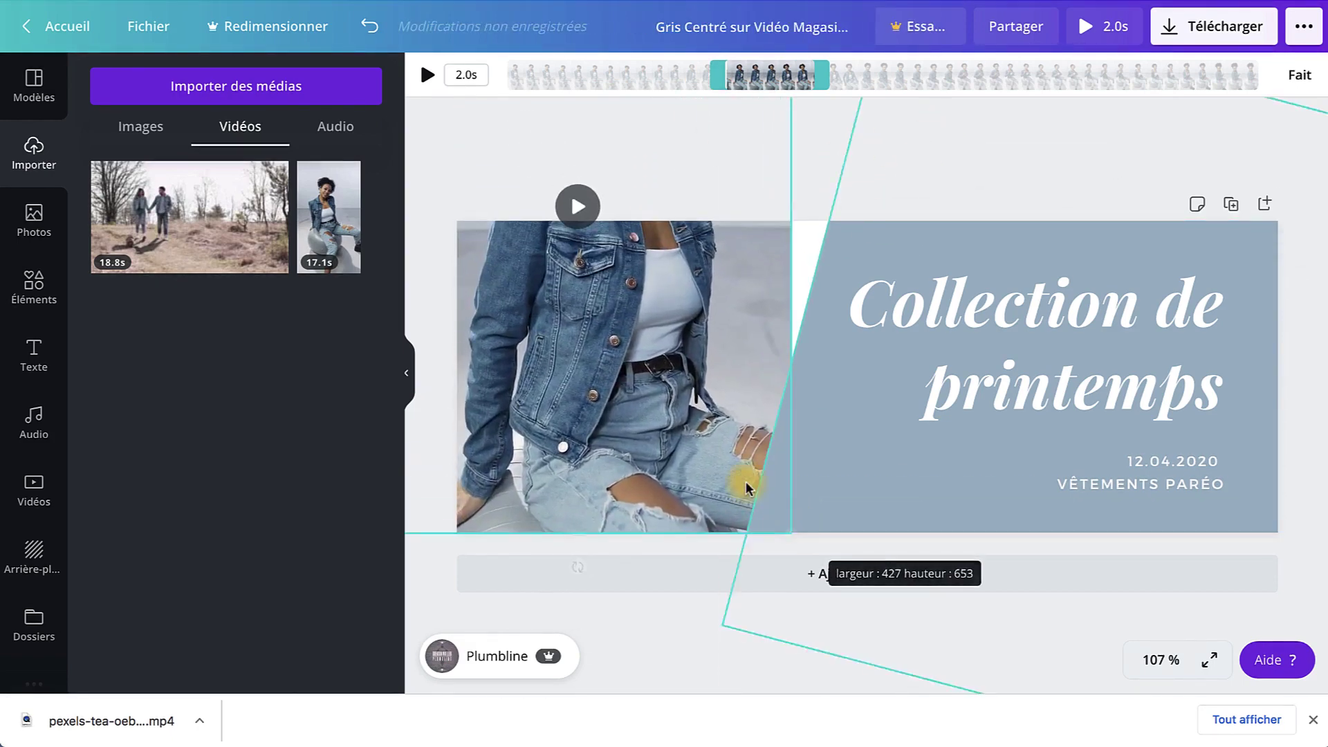
drag(721, 80, 545, 77)
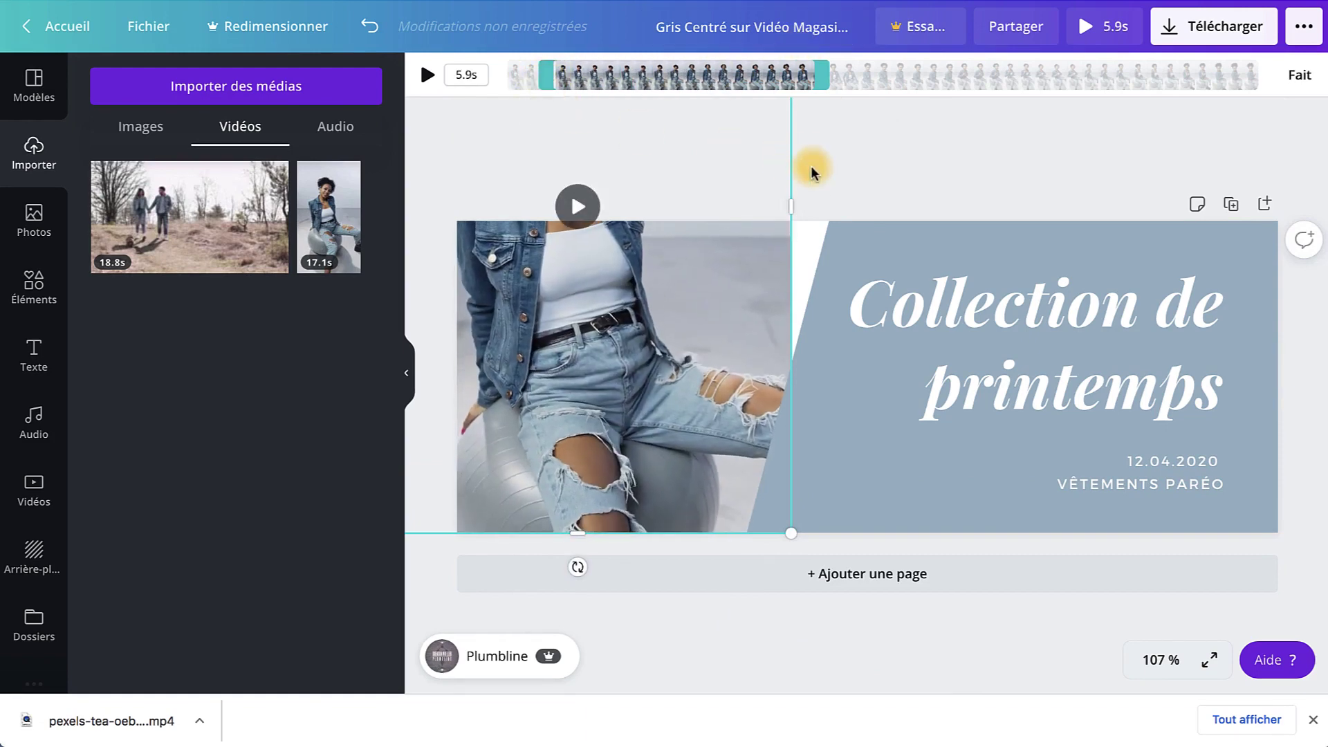
Step: Enlarge the denim video to about 565 × 781 so it fills the area up to the blue shape, and trim its end to make it 2.4 s long
drag(786, 208, 832, 208)
drag(836, 532, 906, 593)
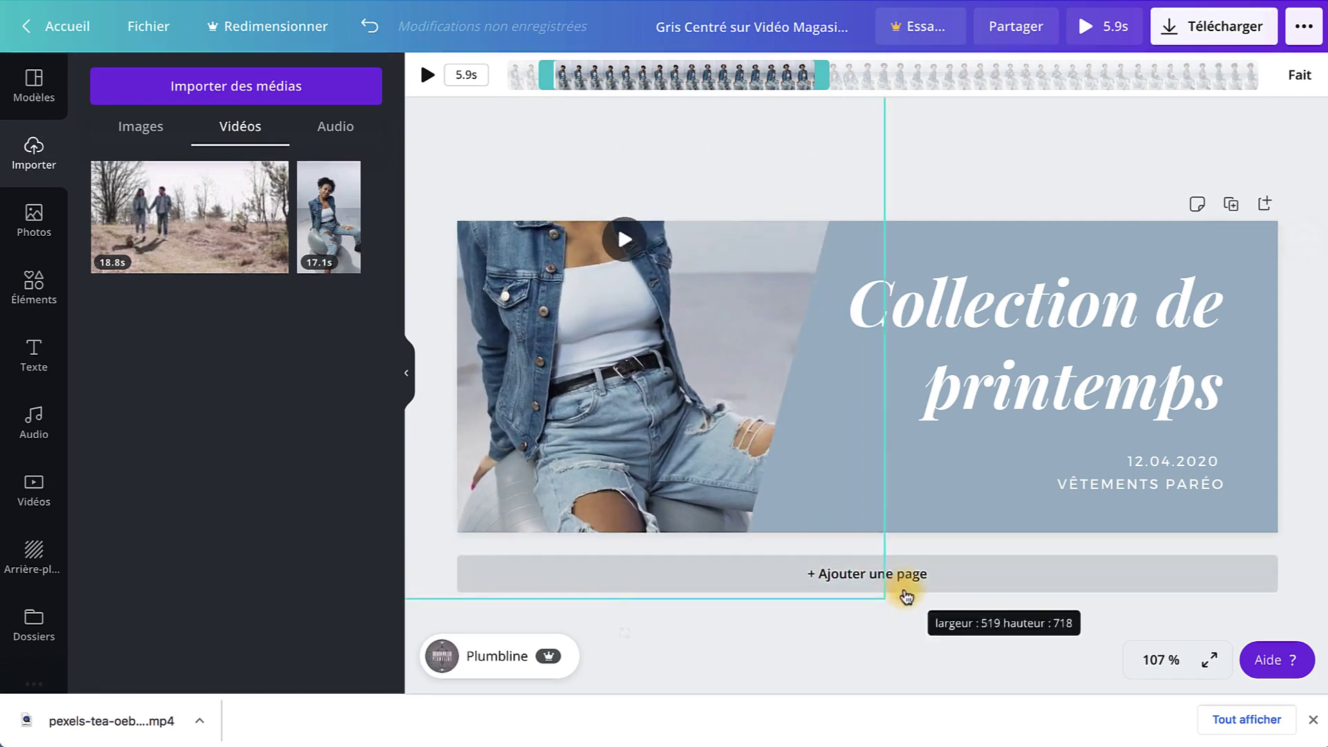
drag(657, 429, 601, 201)
drag(837, 491, 749, 438)
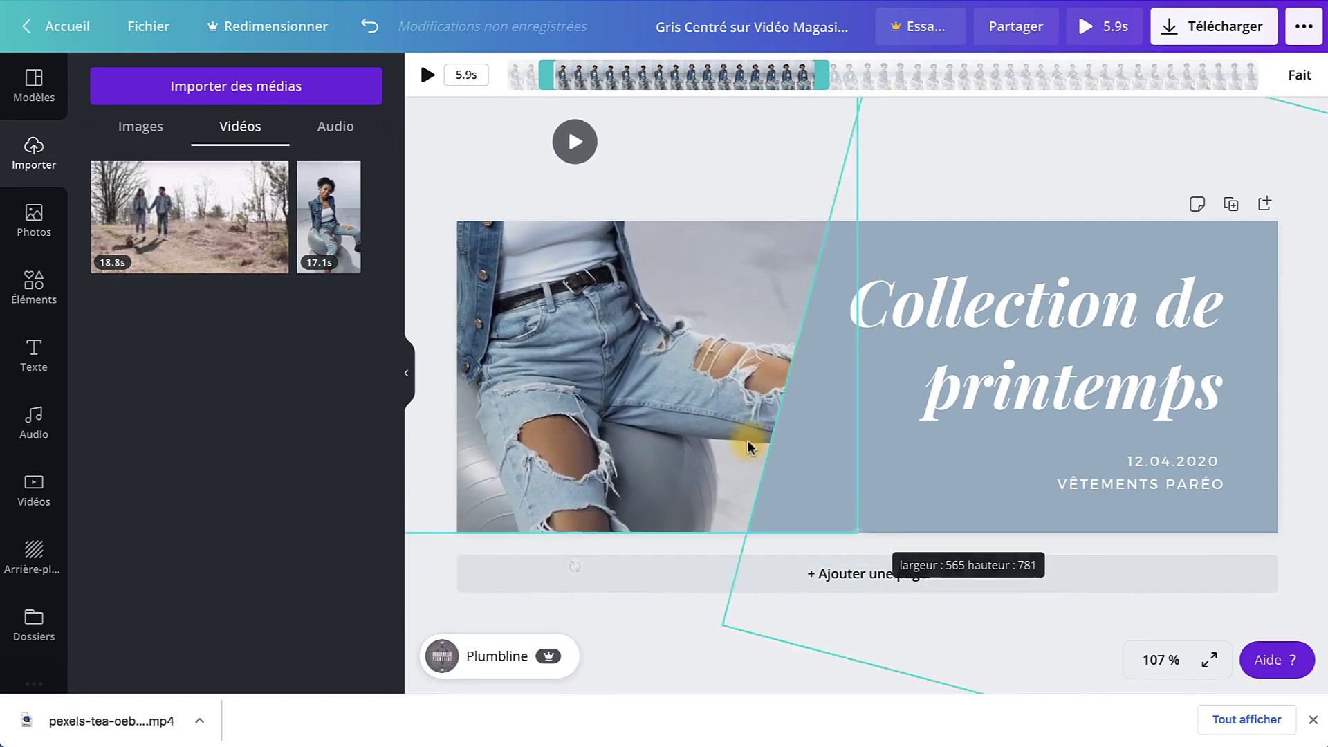
mouse_move(678, 405)
mouse_down()
mouse_move(657, 402)
mouse_move(670, 397)
mouse_up()
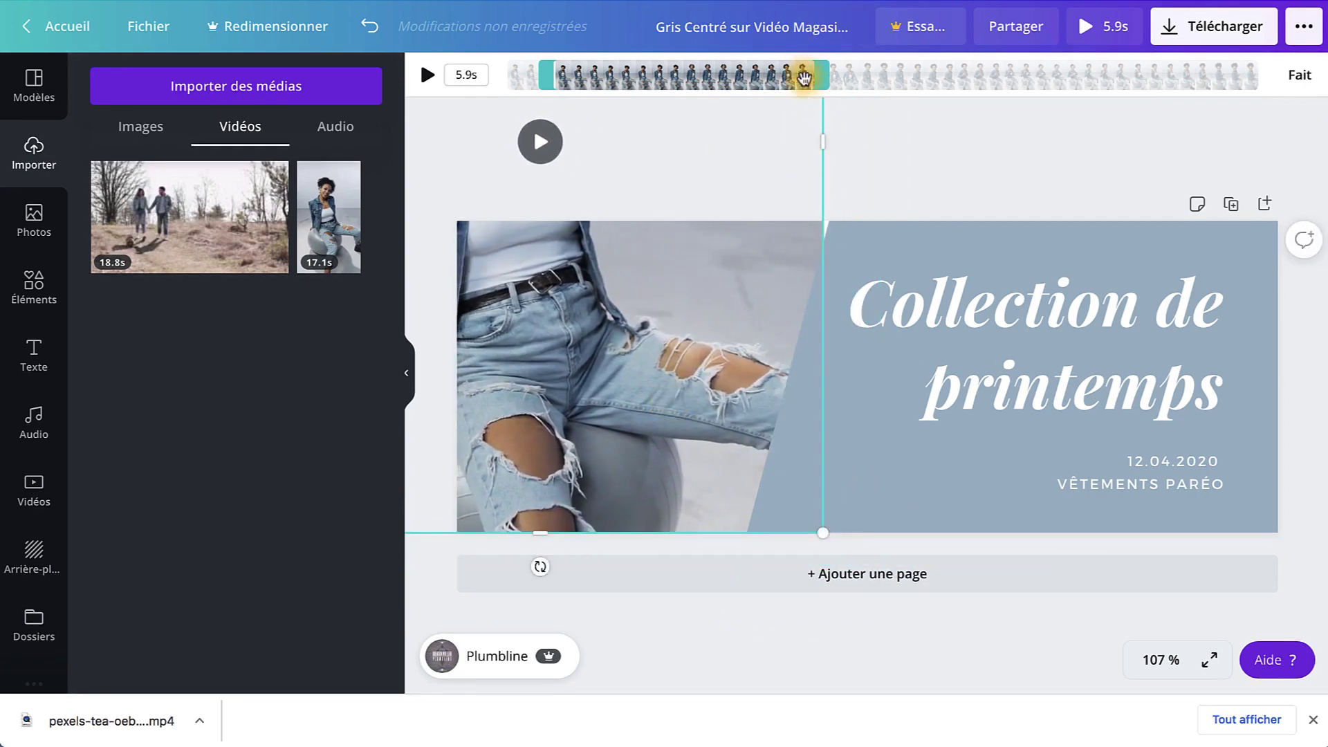
drag(804, 77, 666, 72)
click(968, 148)
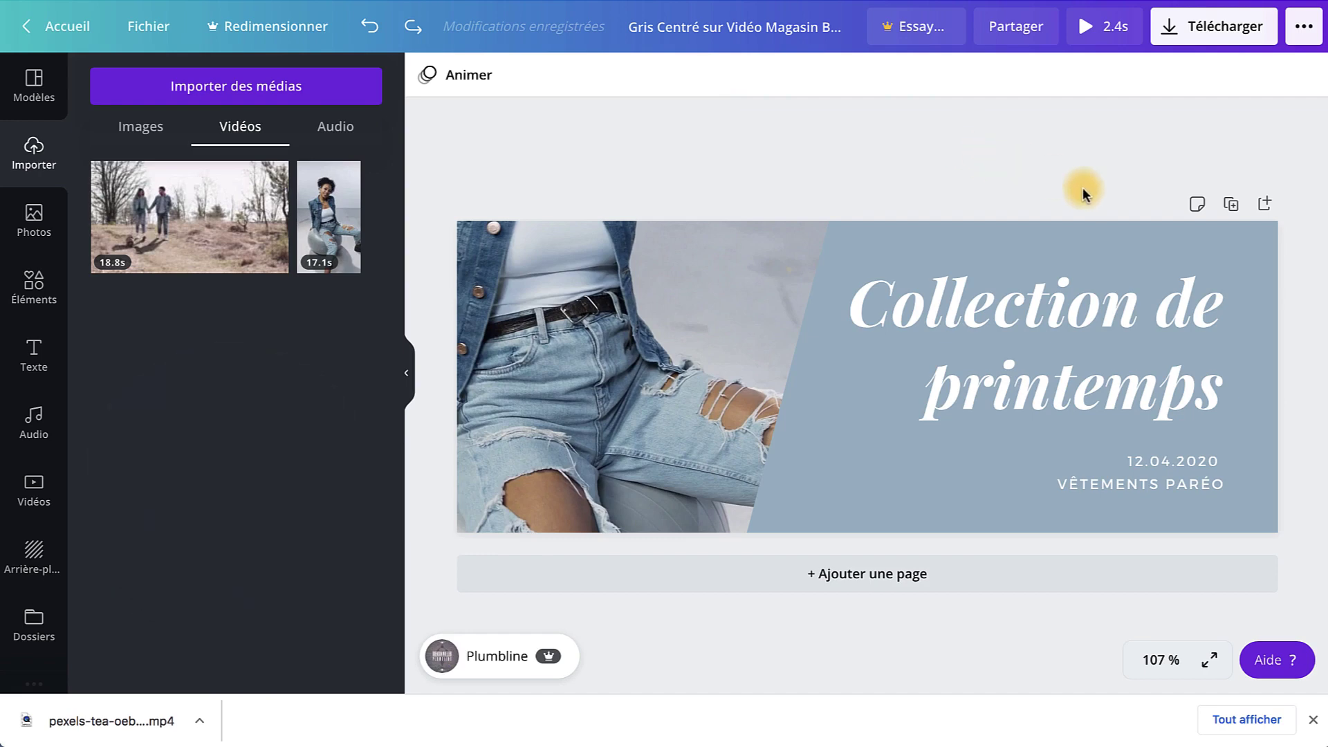
Step: Duplicate the cover page and replace the denim video on page 2 with the uploaded video of the walking couple
click(1230, 205)
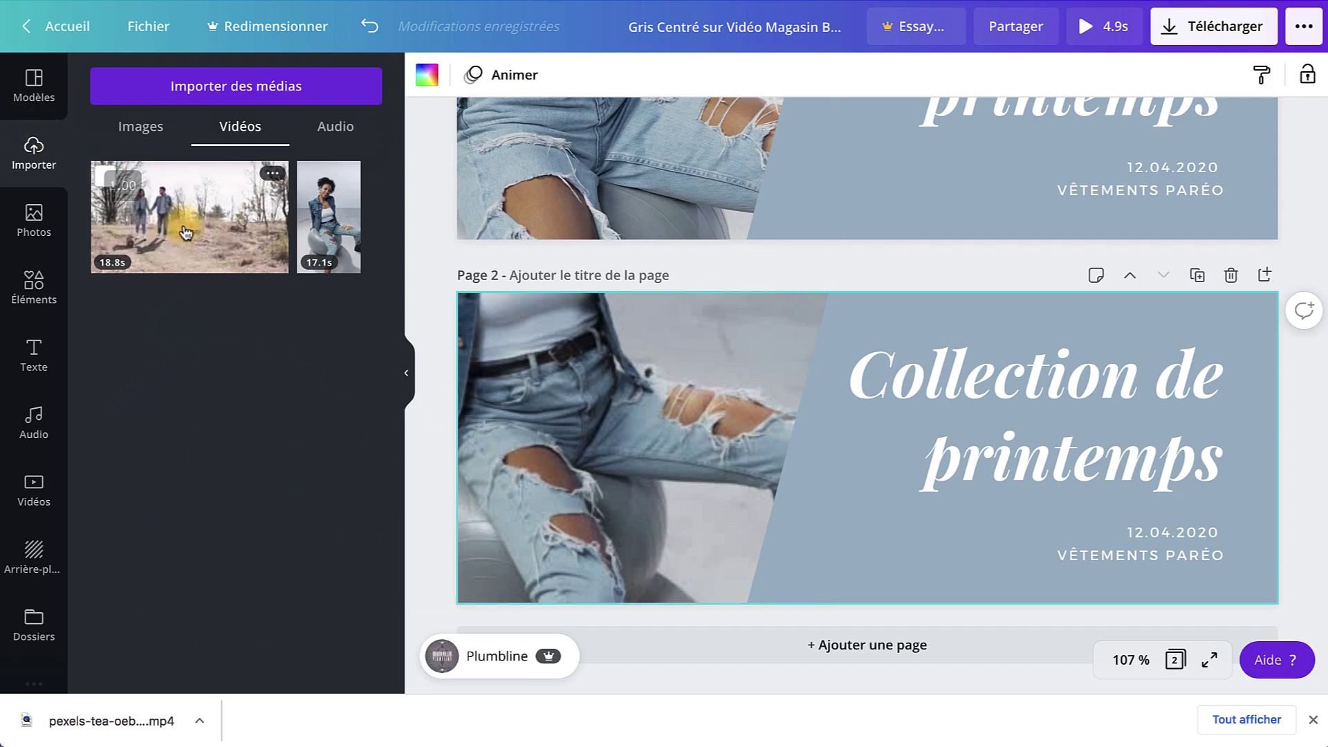
drag(170, 201, 899, 453)
click(624, 430)
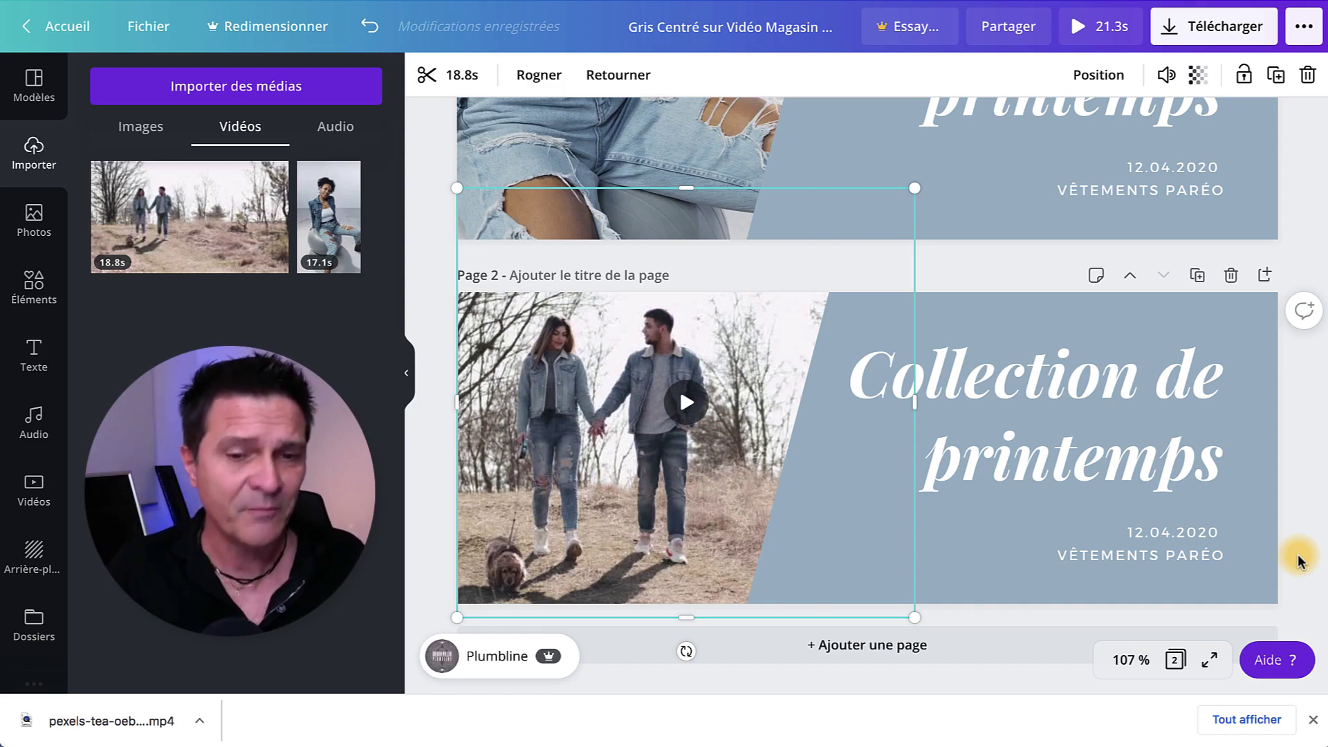
click(1314, 525)
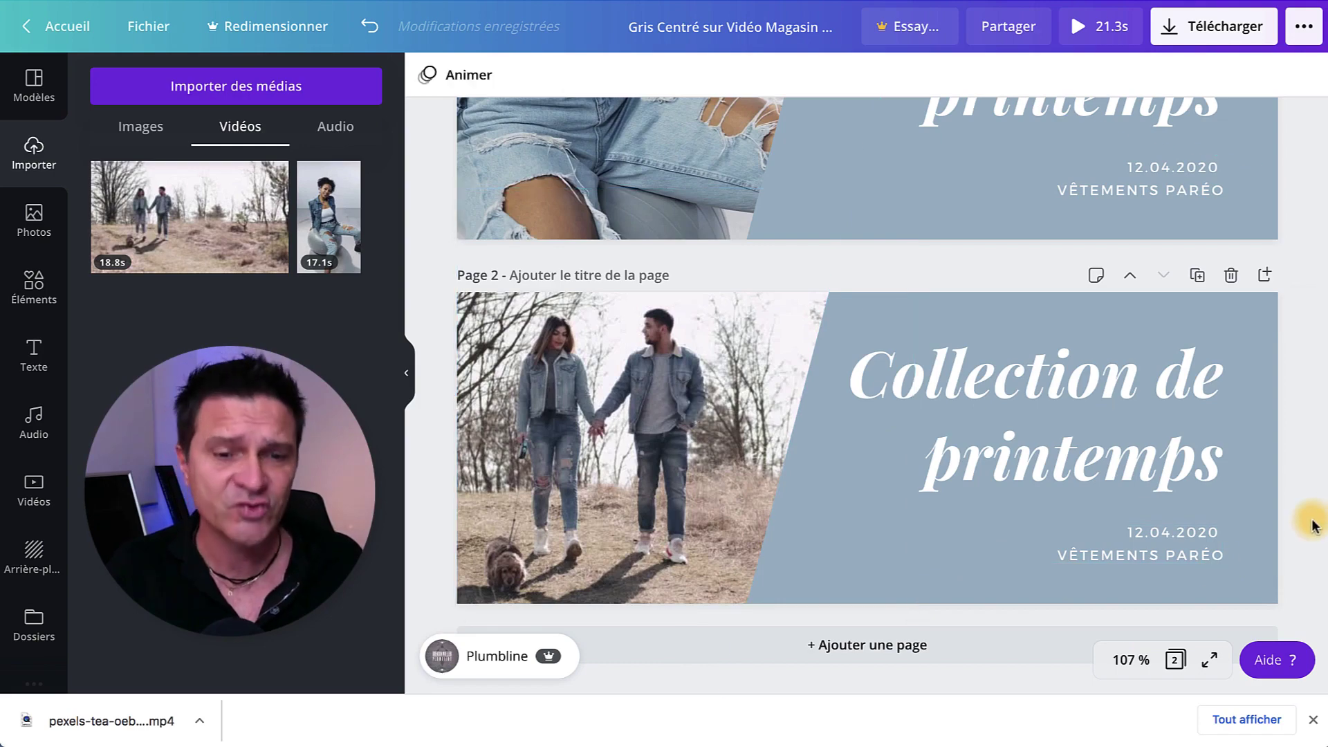
Step: Trim the start and end of the couple video on page 2 down to a 1.7 s clip
click(684, 425)
click(453, 74)
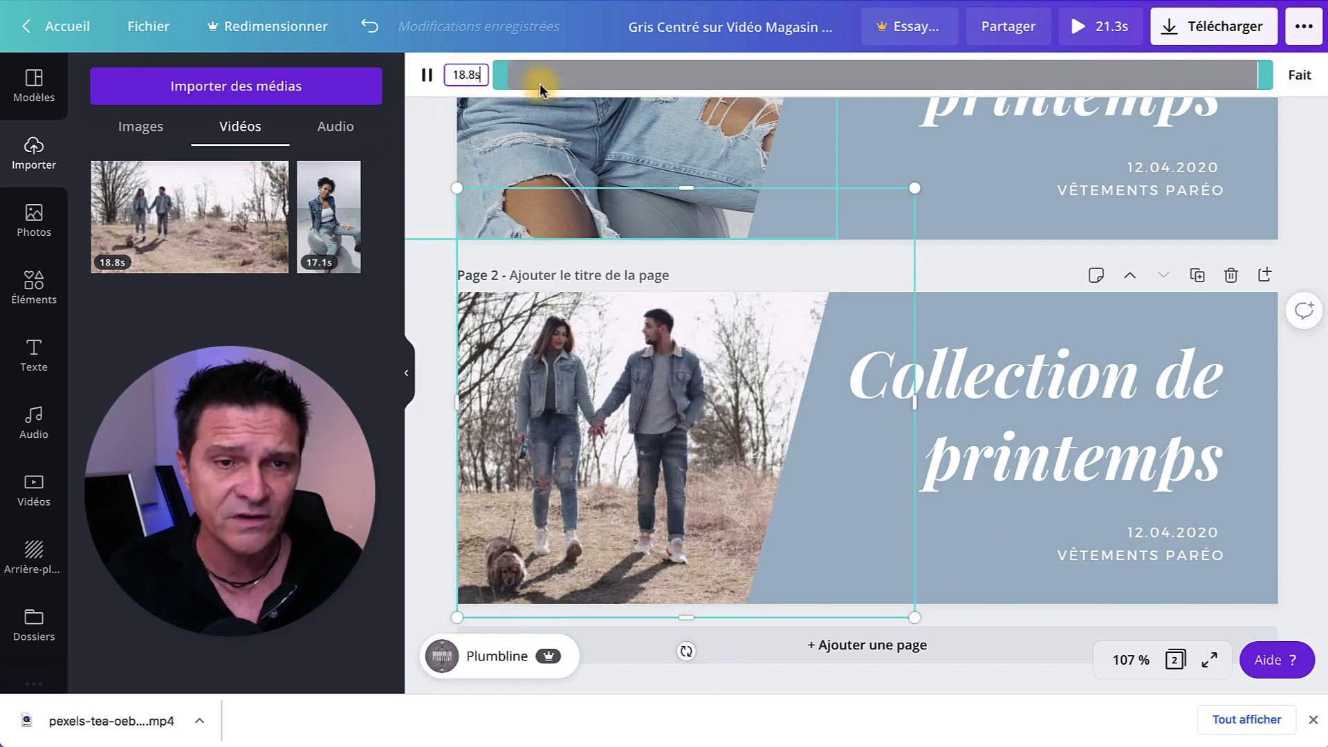
drag(509, 74, 768, 79)
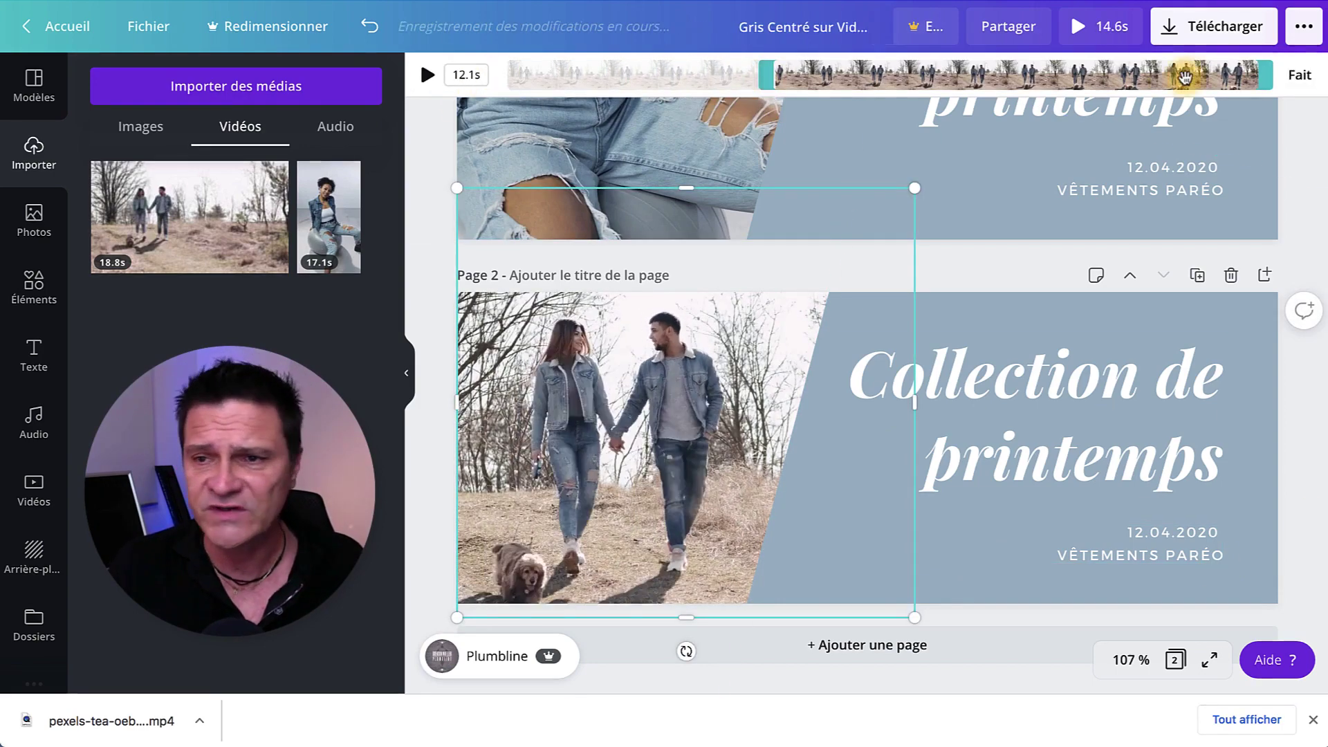
drag(1264, 74, 846, 63)
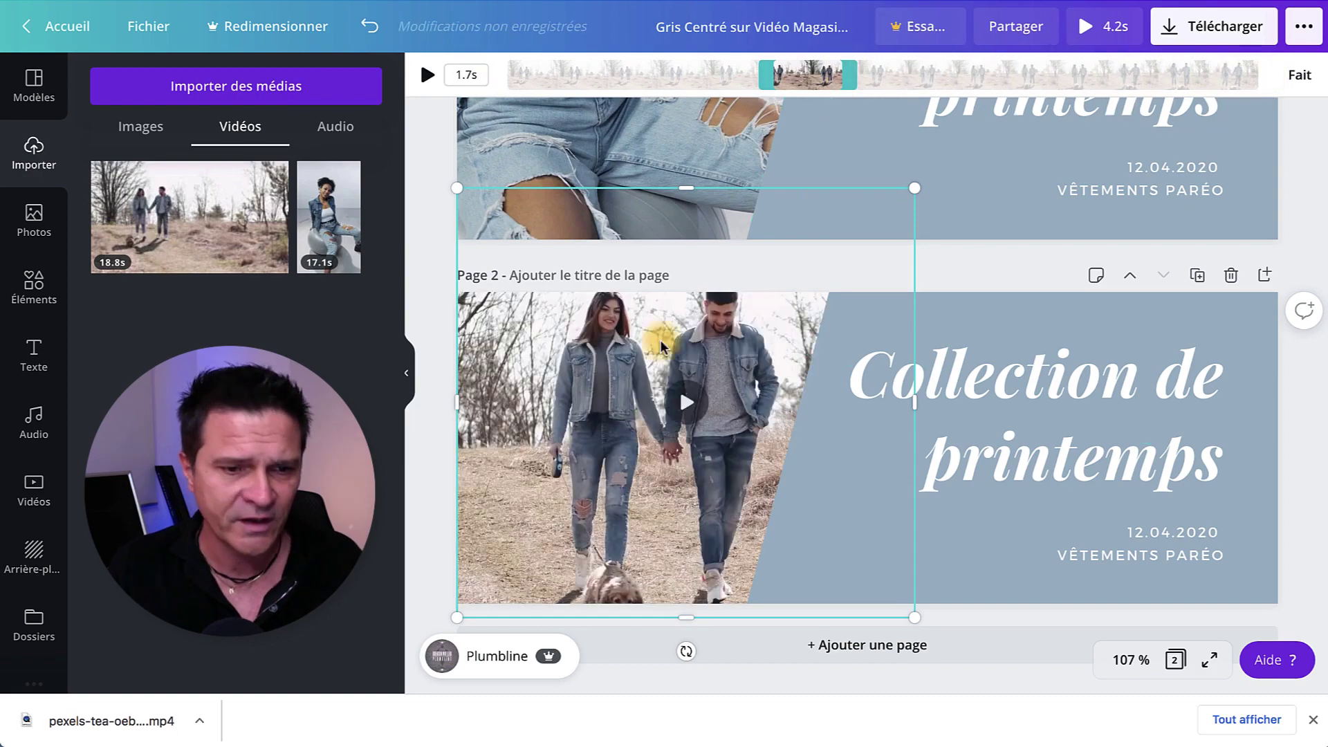
click(436, 361)
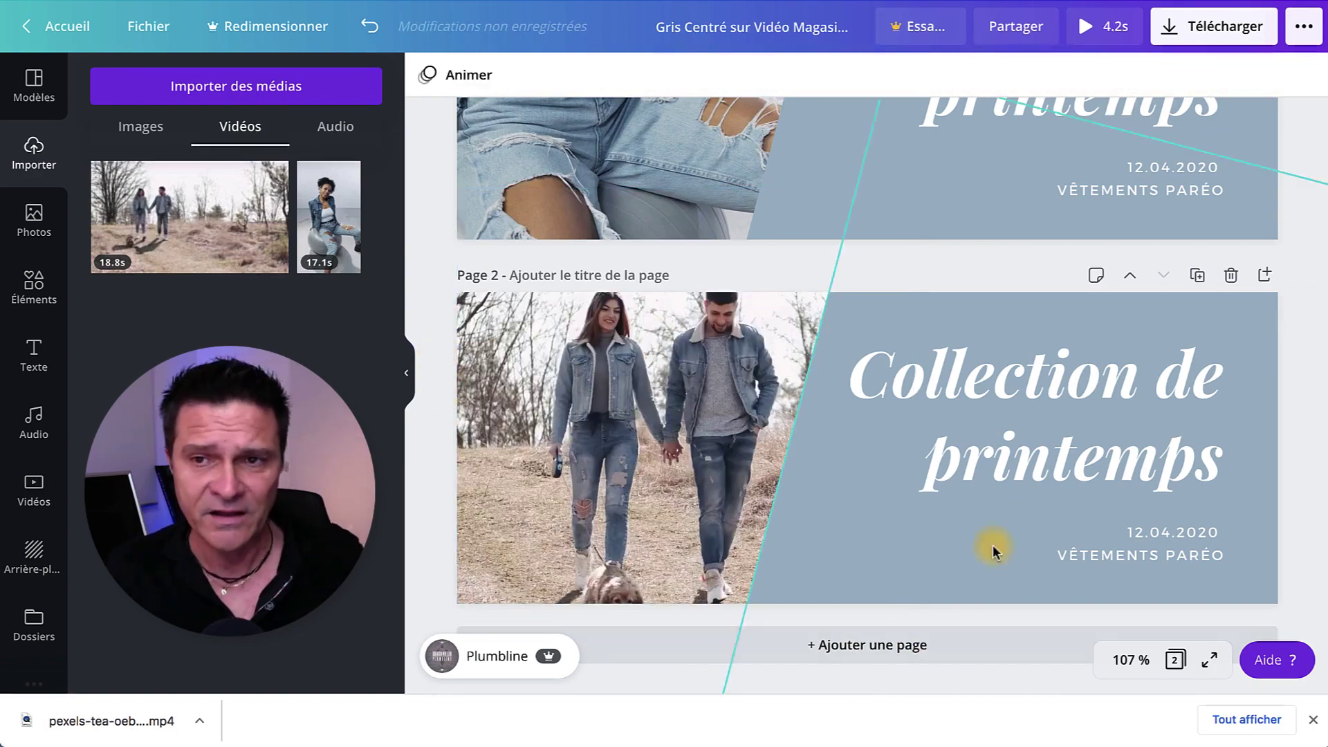
Step: Preview the complete two-page video cover, and close the preview
scroll(996, 451, up, 1)
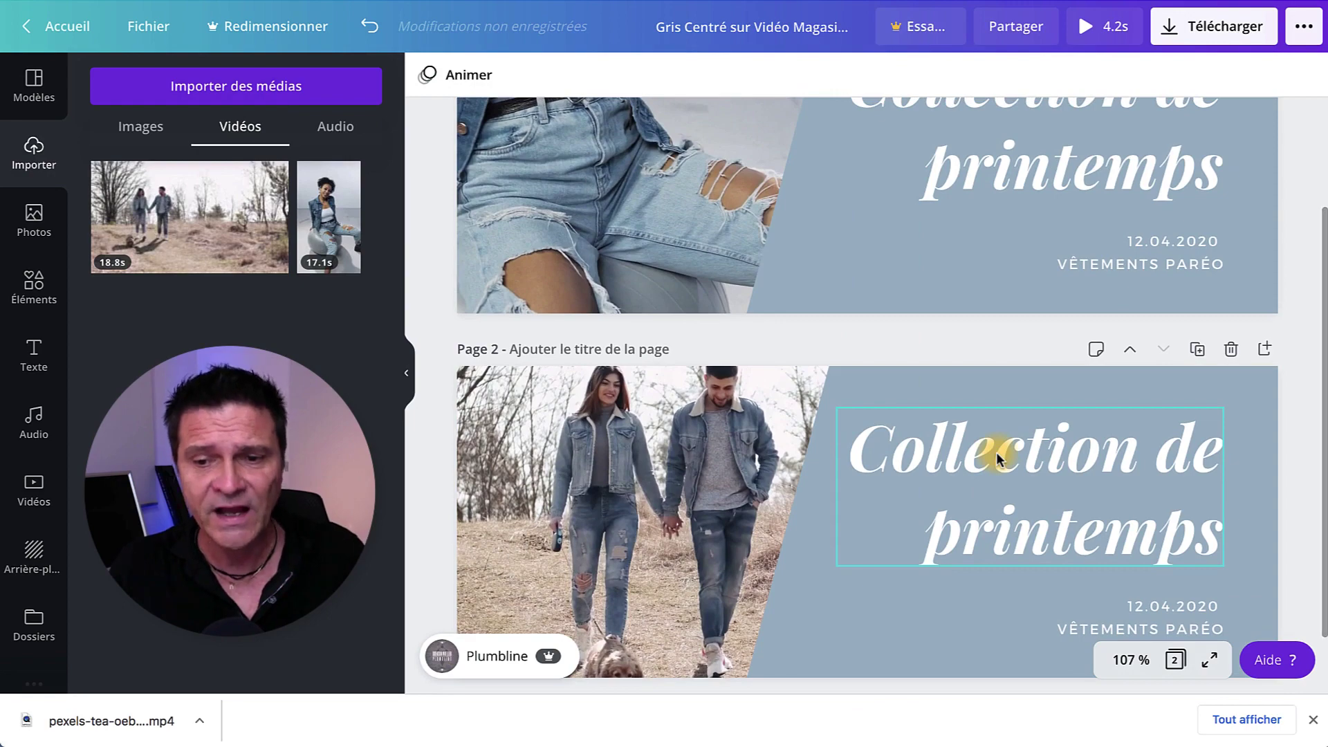
scroll(996, 451, up, 1)
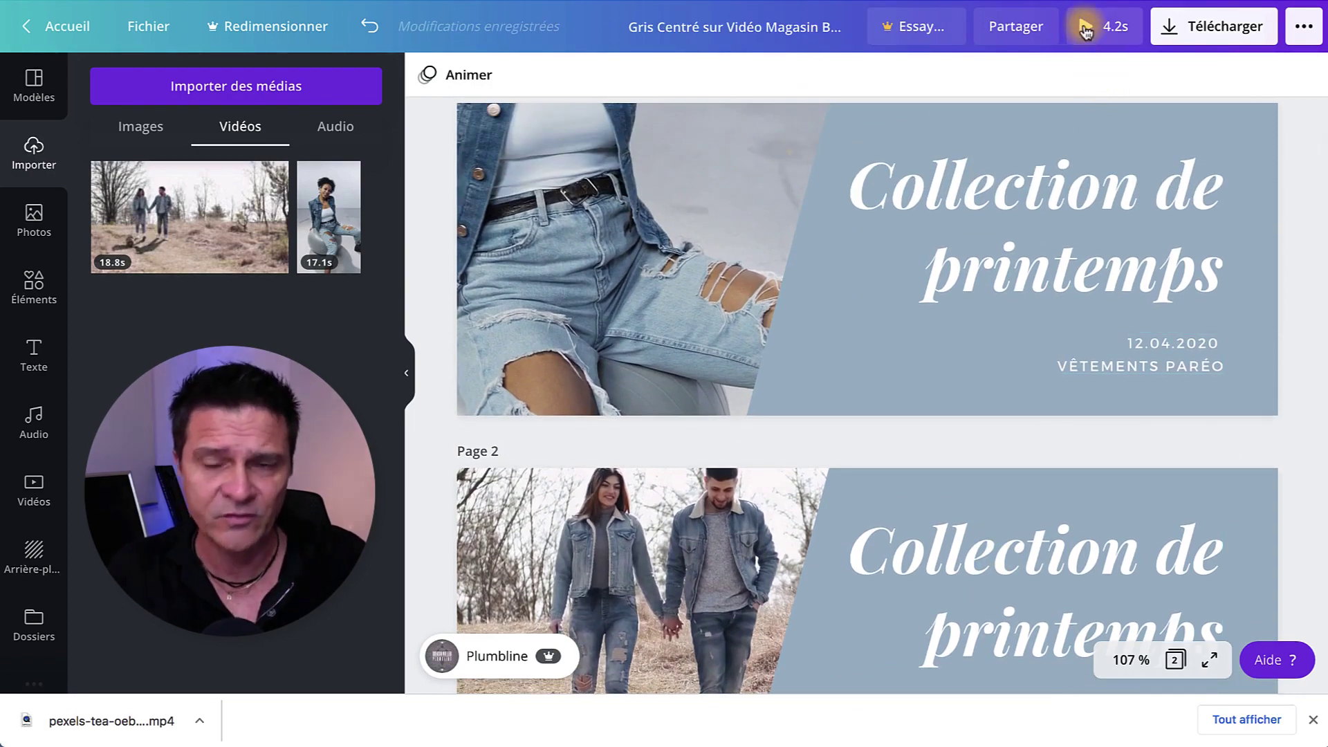
click(1085, 31)
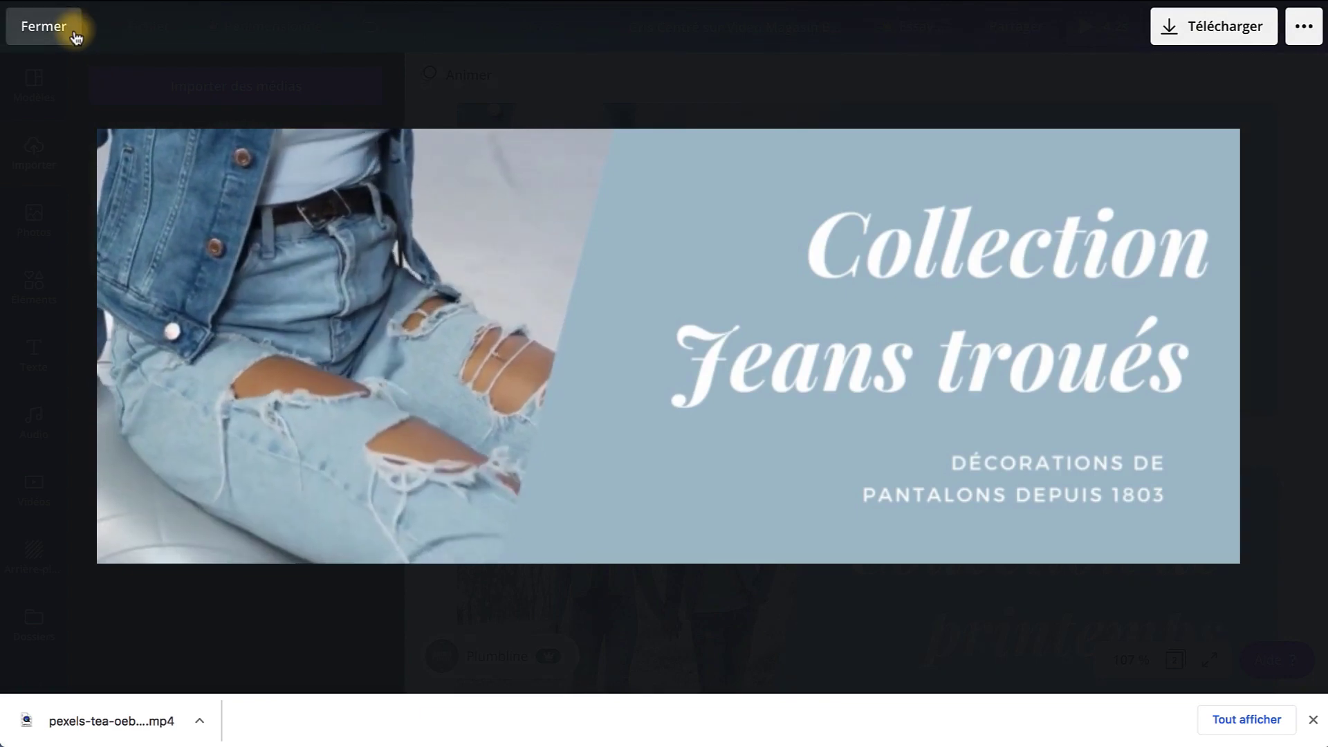
click(75, 35)
Step: Review both pages of the cover and open the download options
scroll(722, 498, down, 3)
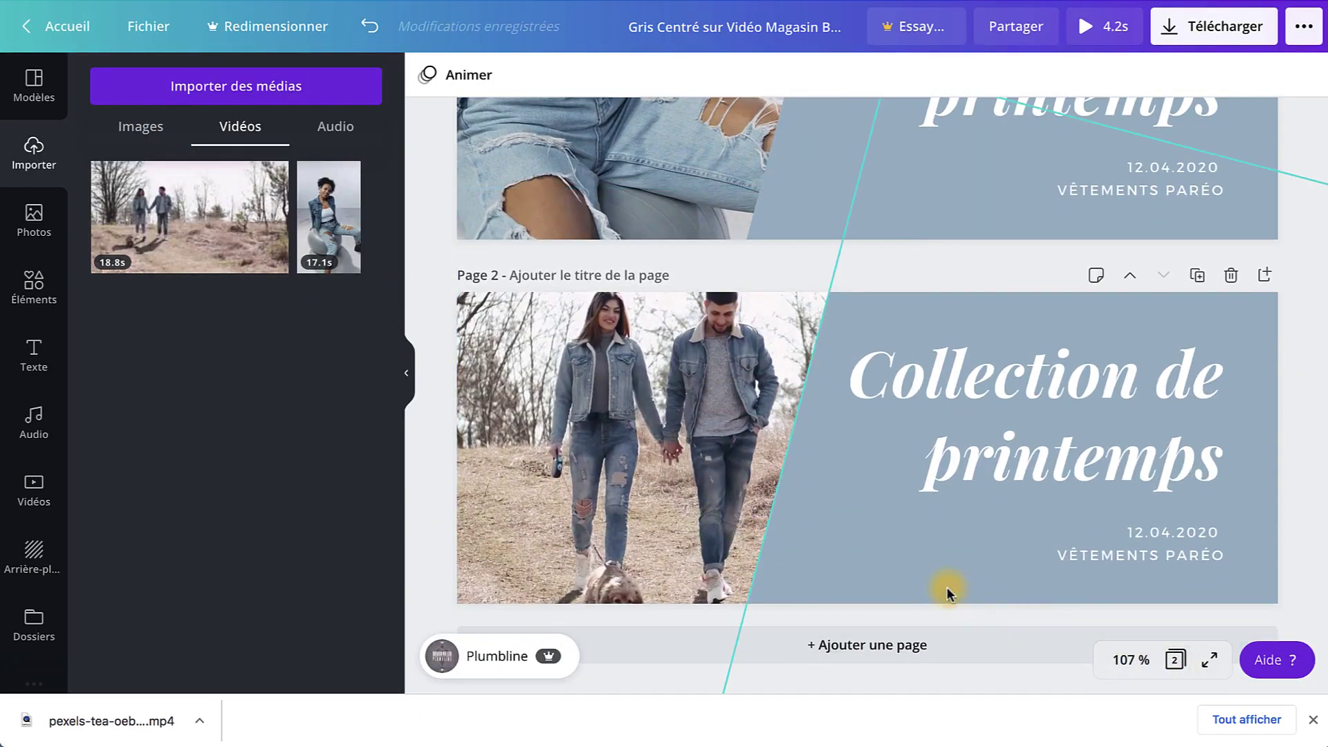
scroll(881, 557, up, 3)
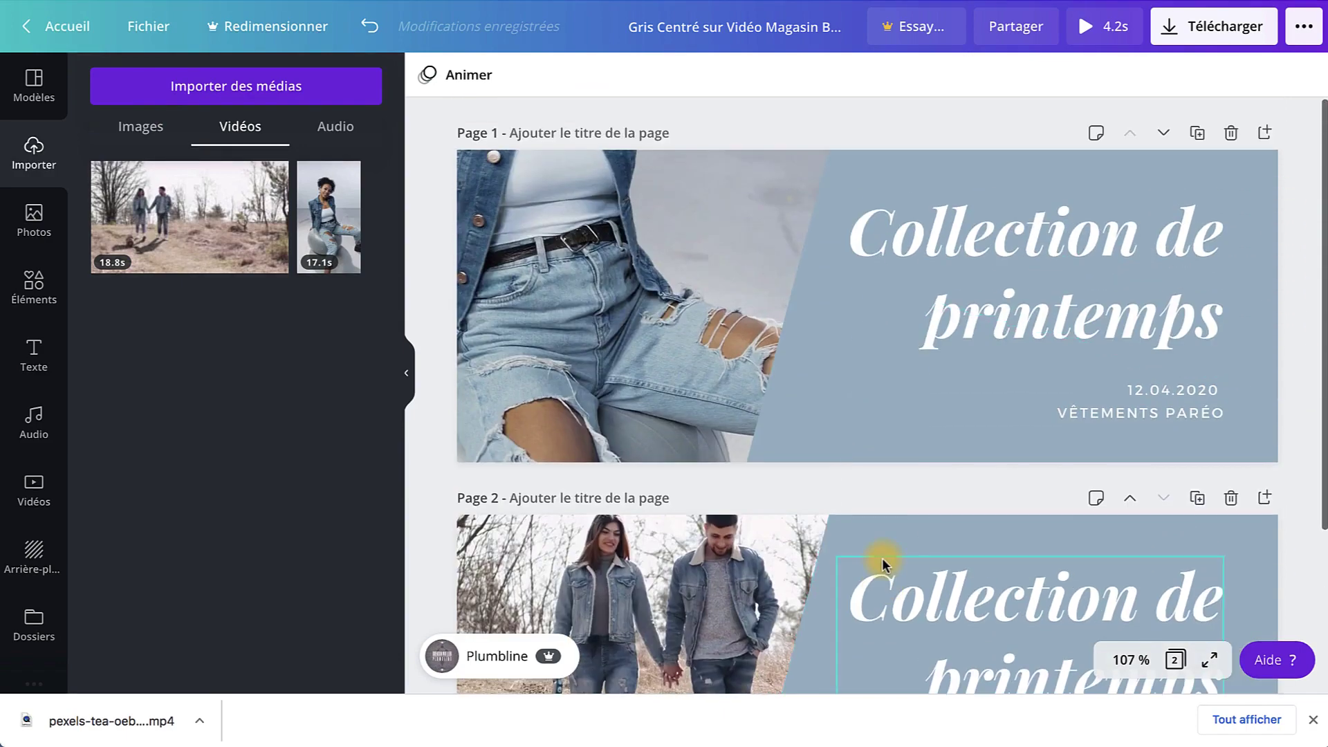
click(1188, 28)
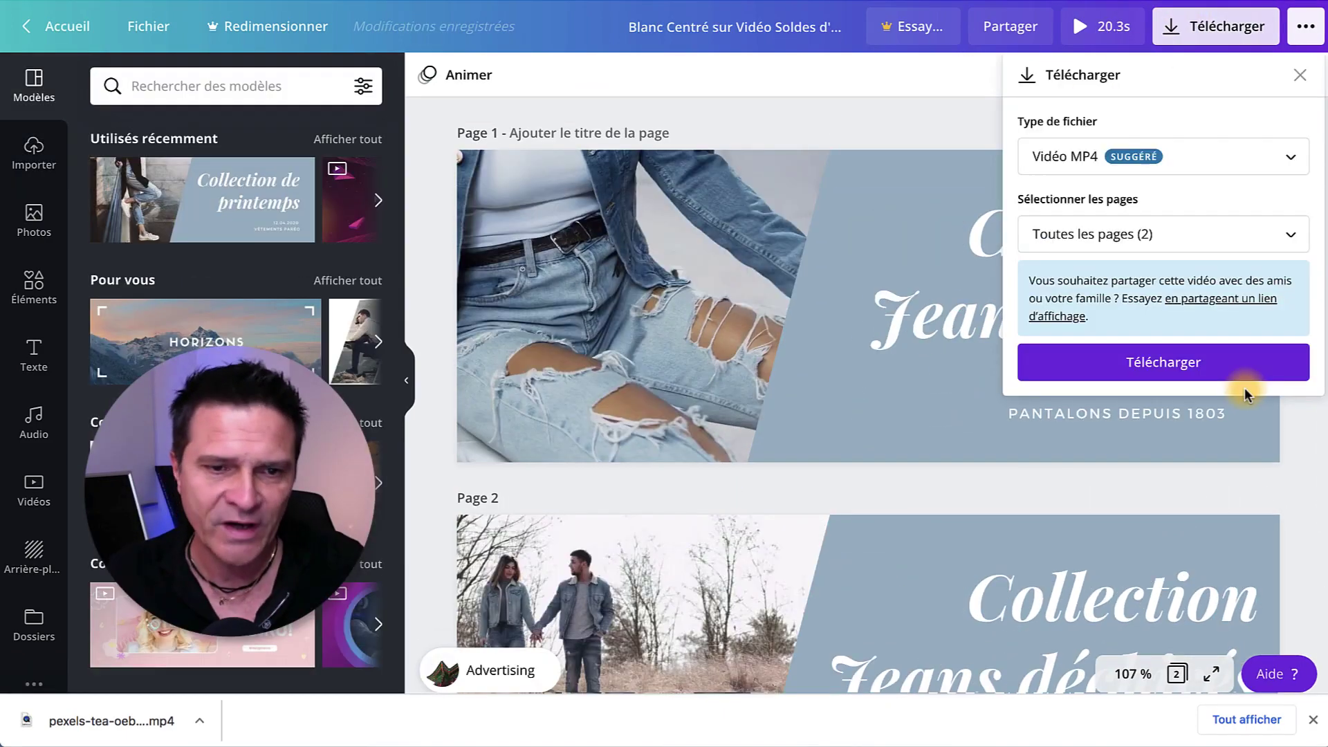